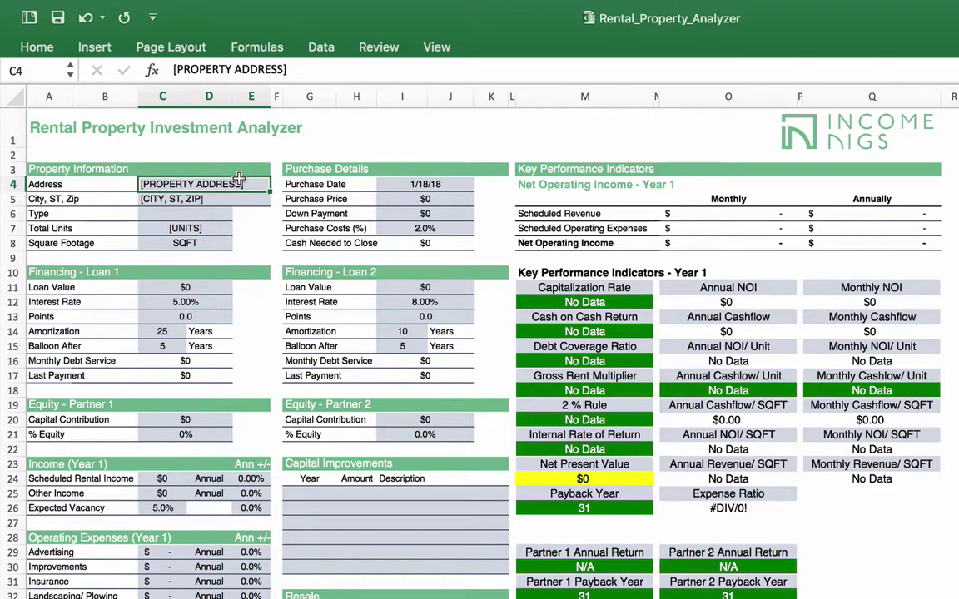
# Enter the property's street address and its city, state and zip.
pyautogui.write('123 Main')
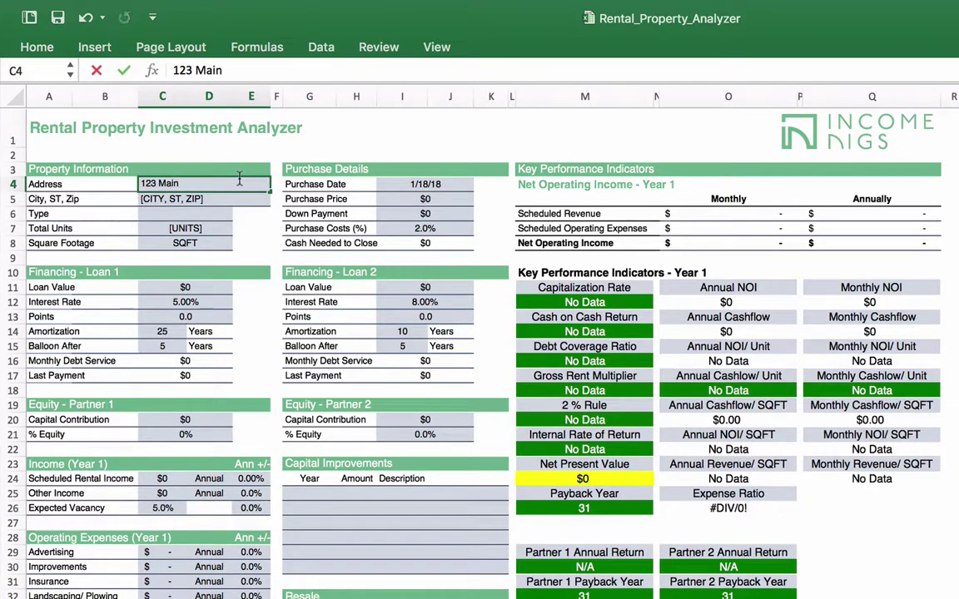
pyautogui.write(' St')
pyautogui.press('Return')
pyautogui.write('Buf')
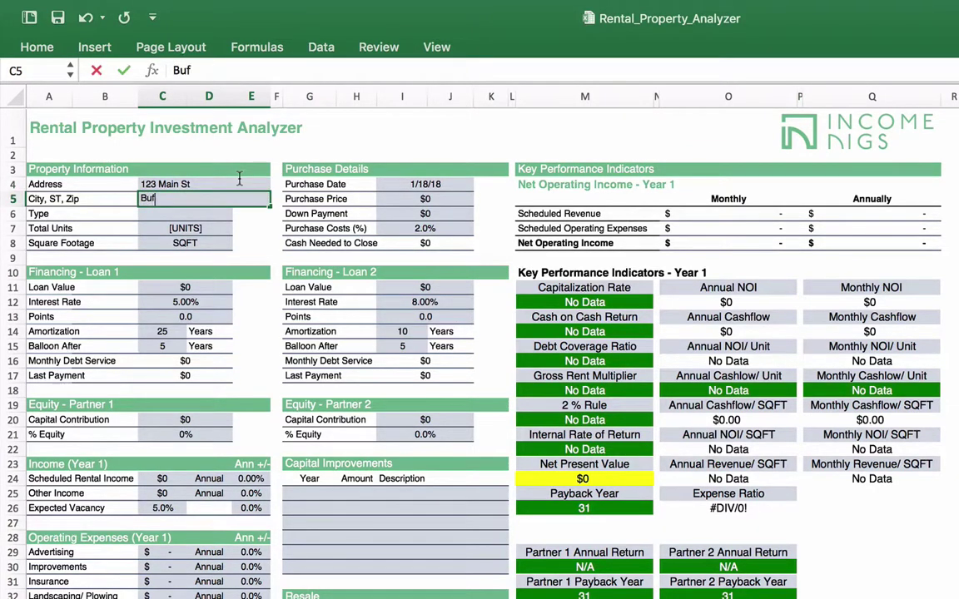
pyautogui.write('falo, NY 14')
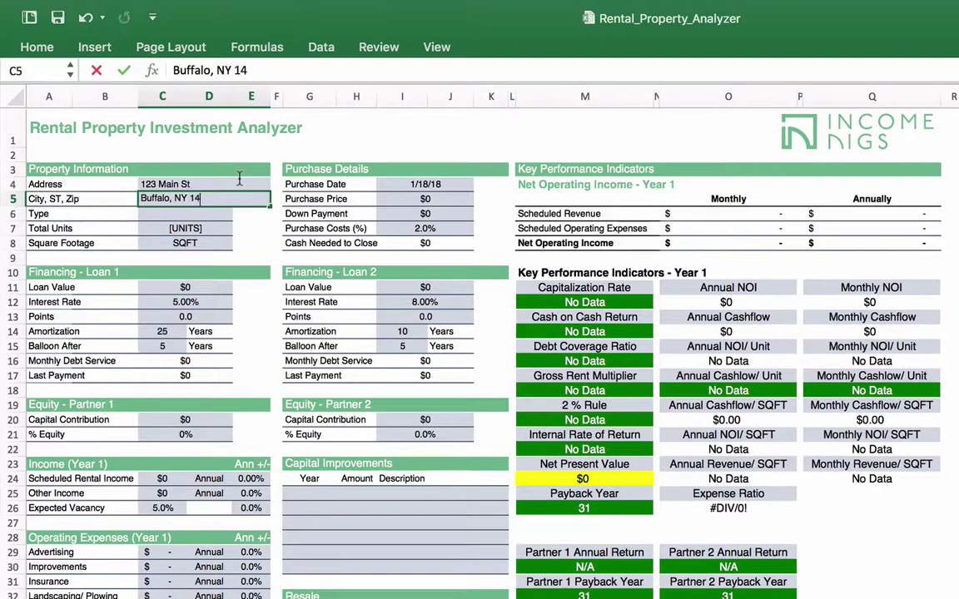
pyautogui.write('214')
pyautogui.press('Return')
pyautogui.press('Return')
# Set property type to Apartment Building, with 14 units and 14,000 square feet.
pyautogui.press('Up')
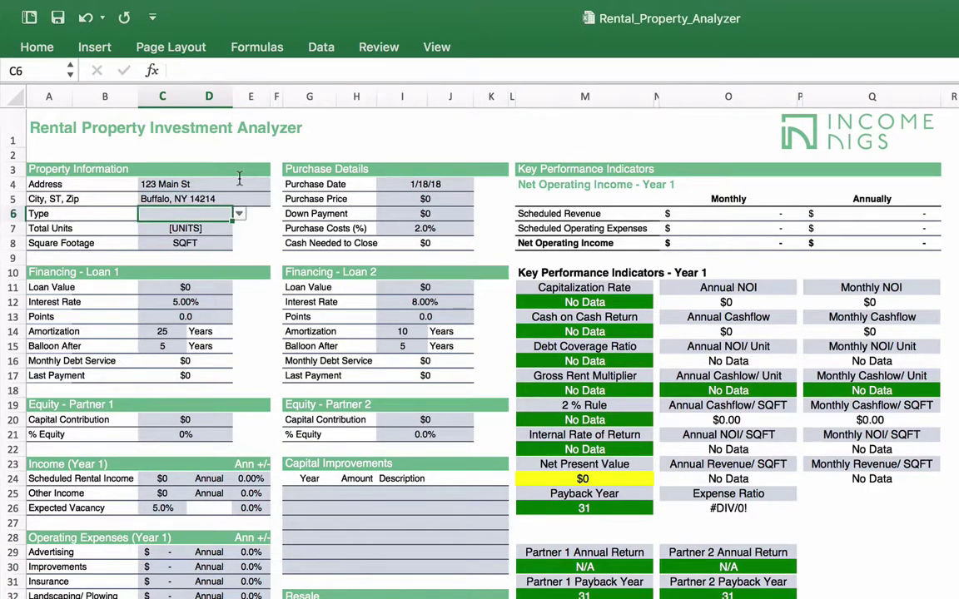
pyautogui.click(239, 213)
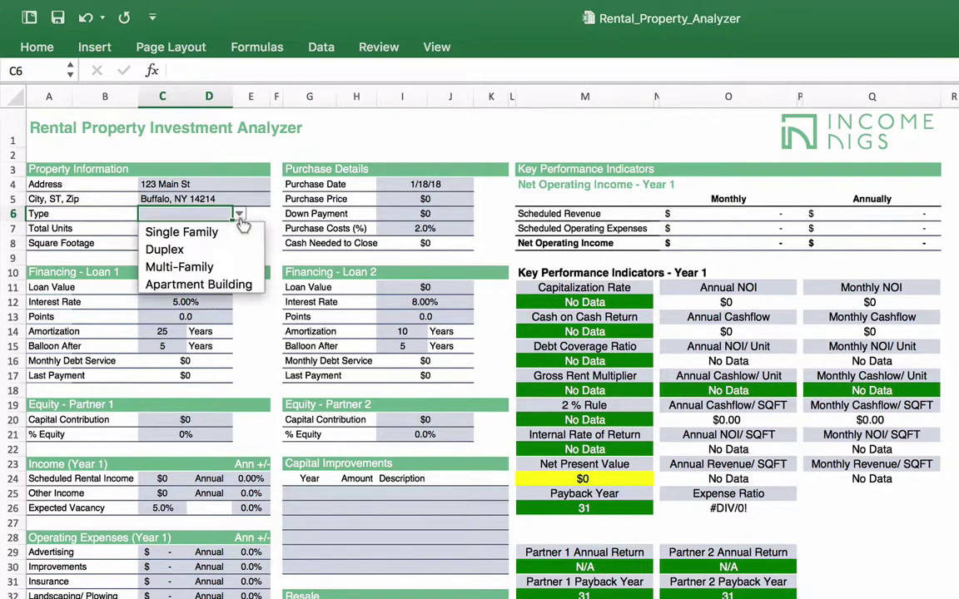
pyautogui.click(179, 284)
pyautogui.press('Return')
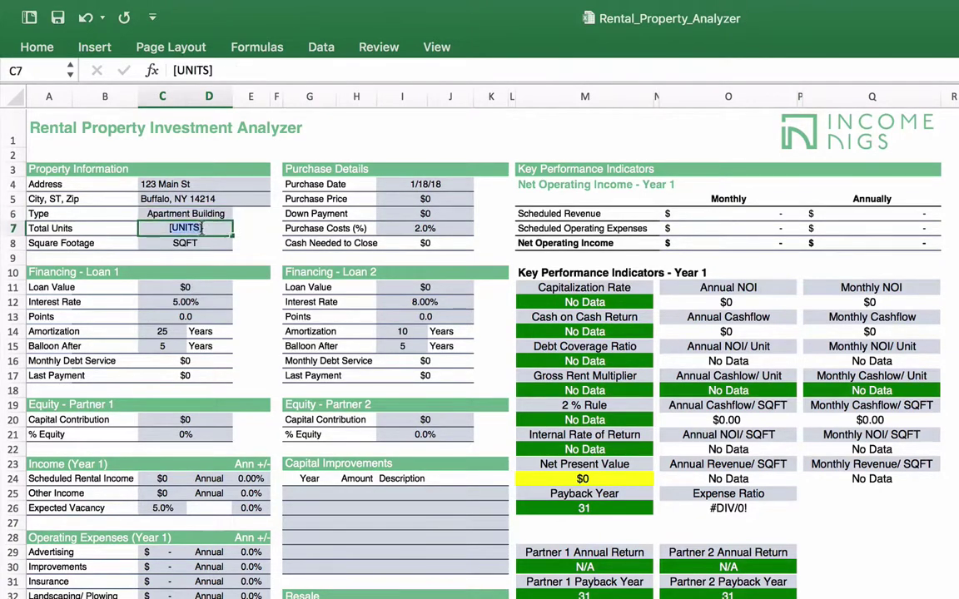
pyautogui.write('14')
pyautogui.press('Tab')
pyautogui.click(214, 244)
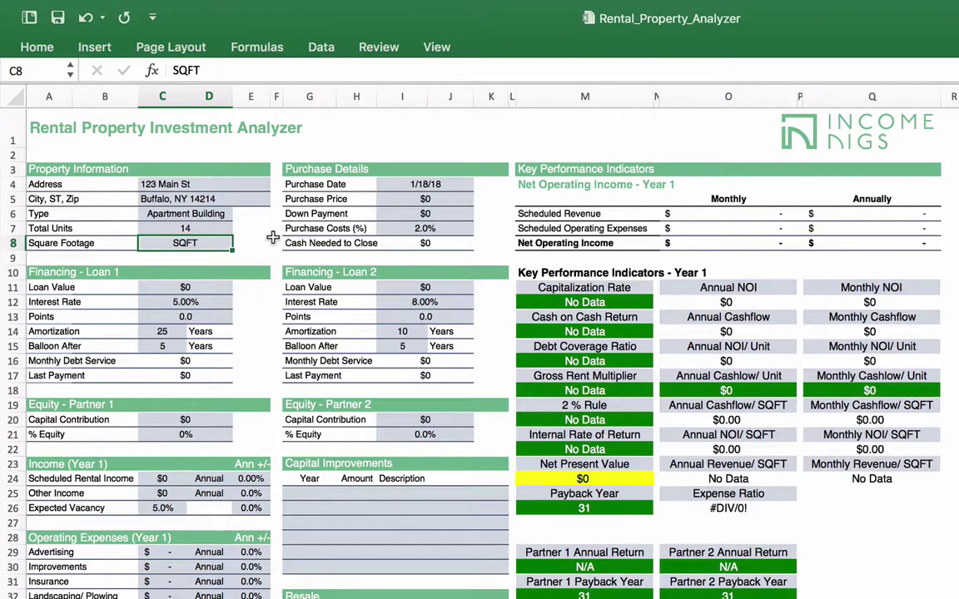
pyautogui.write('14000')
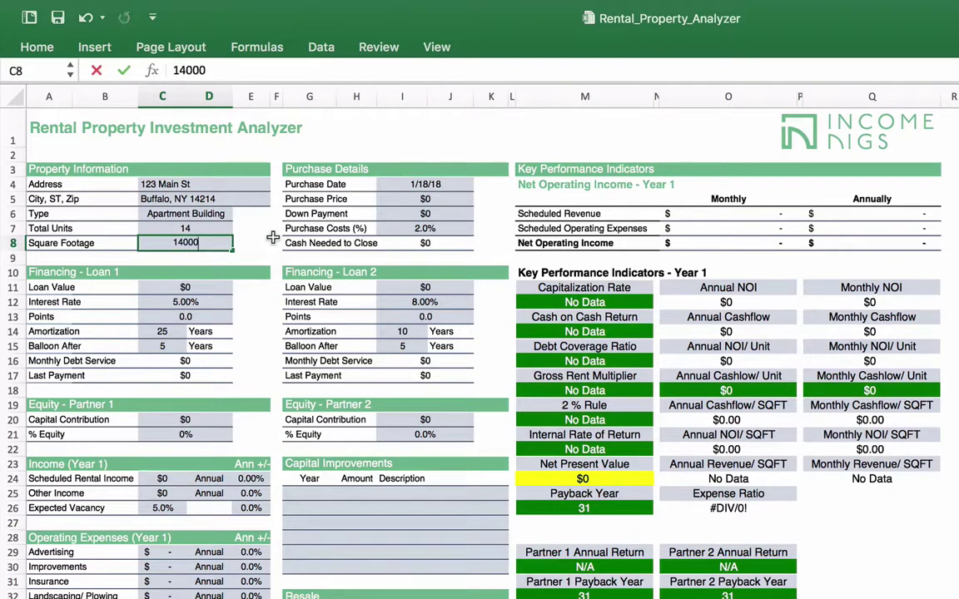
pyautogui.press('Return')
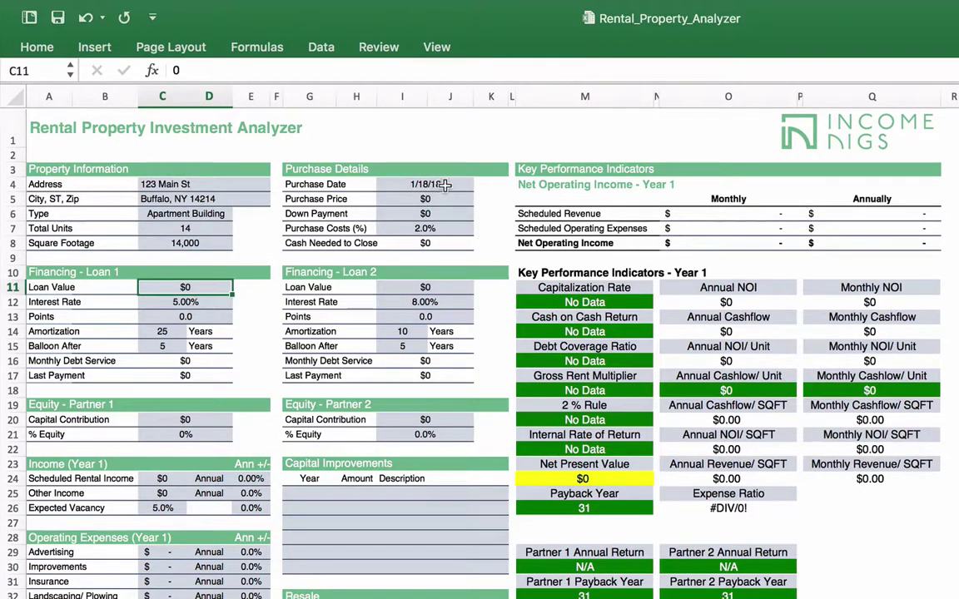
# Set the purchase date to 3/1/2018 and the purchase price to $1,200,000.
pyautogui.click(437, 185)
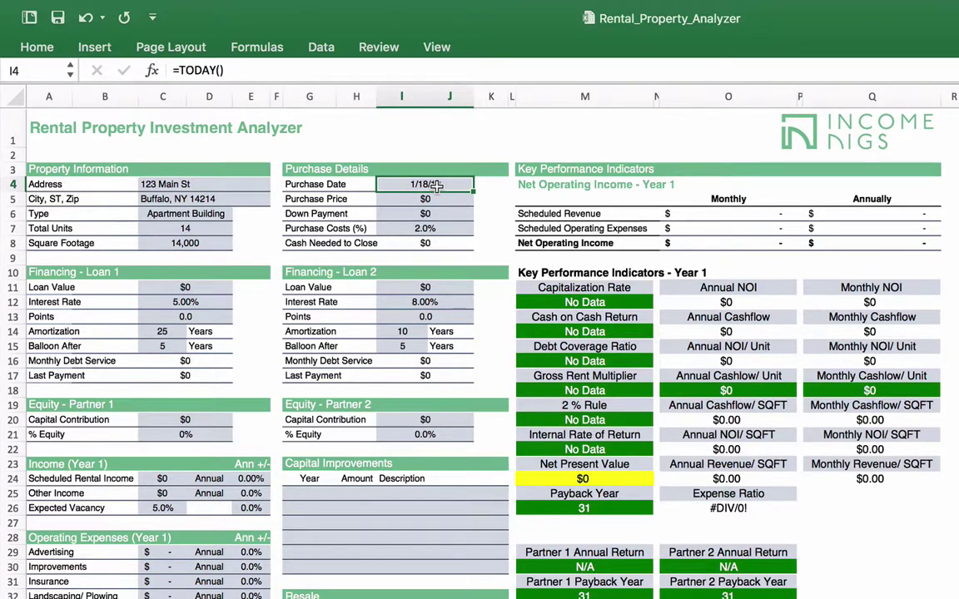
pyautogui.write('3/1/2018')
pyautogui.press('Tab')
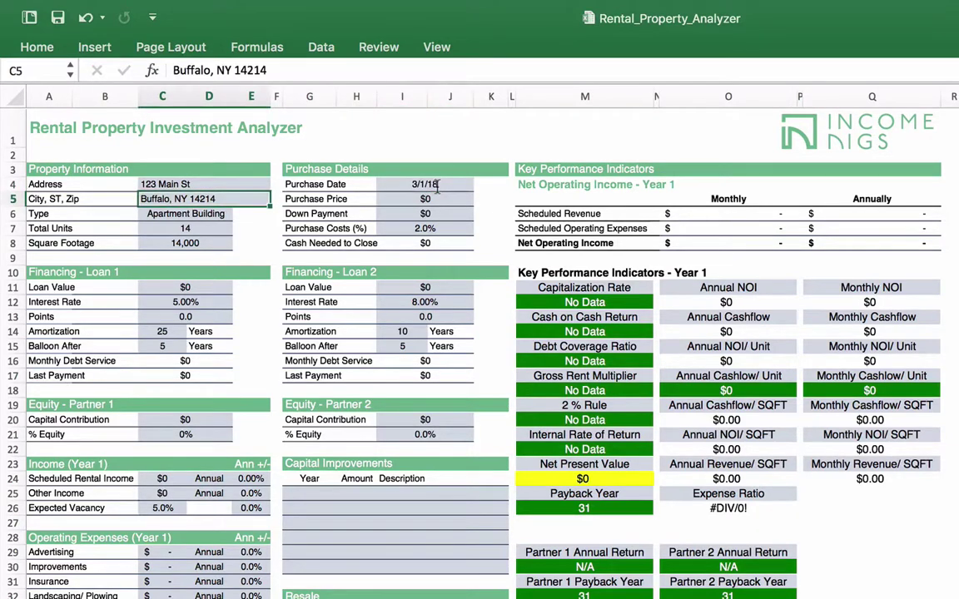
pyautogui.click(447, 199)
pyautogui.write('1,200,')
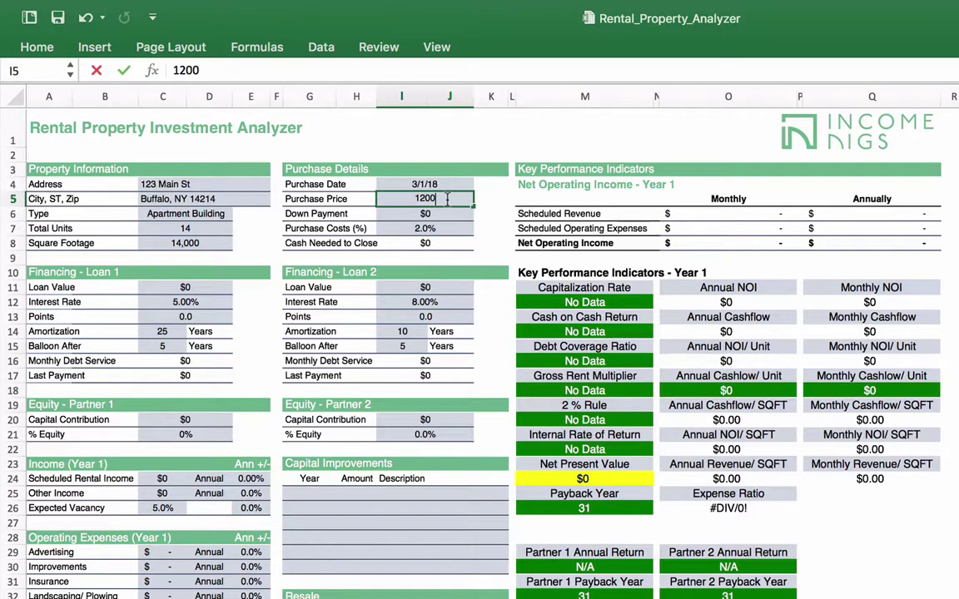
pyautogui.write('00000')
pyautogui.press('Return')
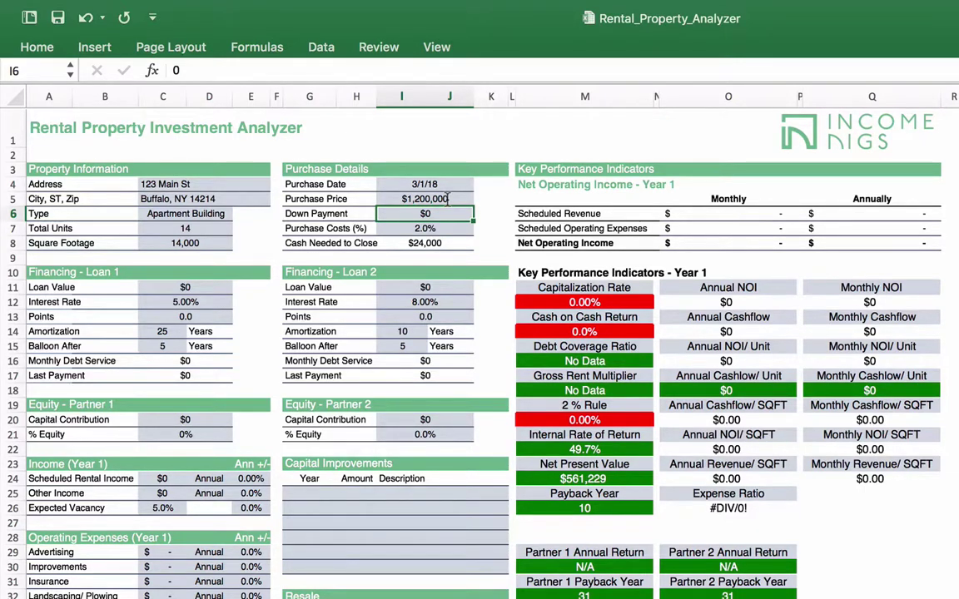
# Make the down payment =20% of the purchase price and set purchase costs to 1.5%.
pyautogui.write('=2')
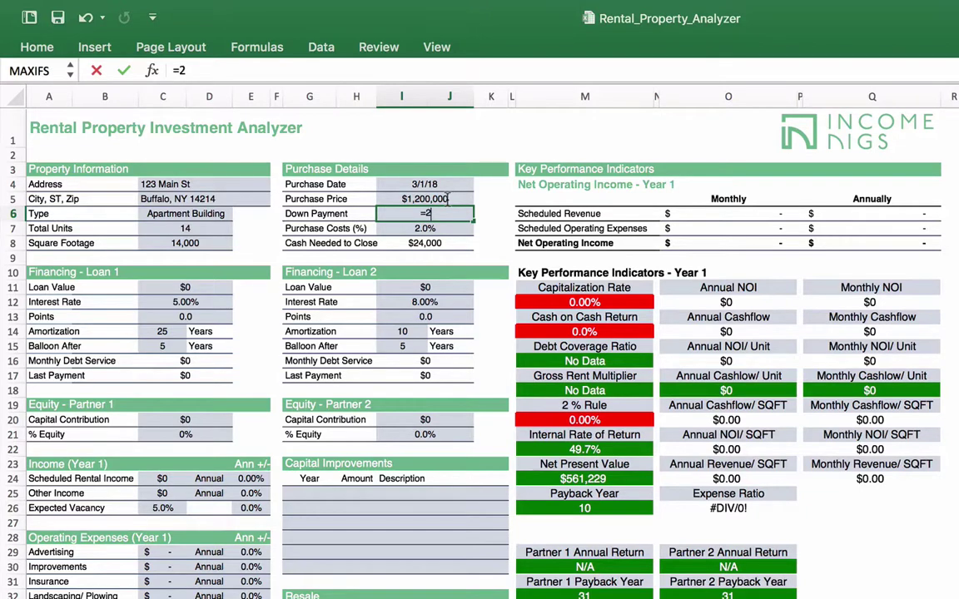
pyautogui.write('0%*')
pyautogui.click(426, 198)
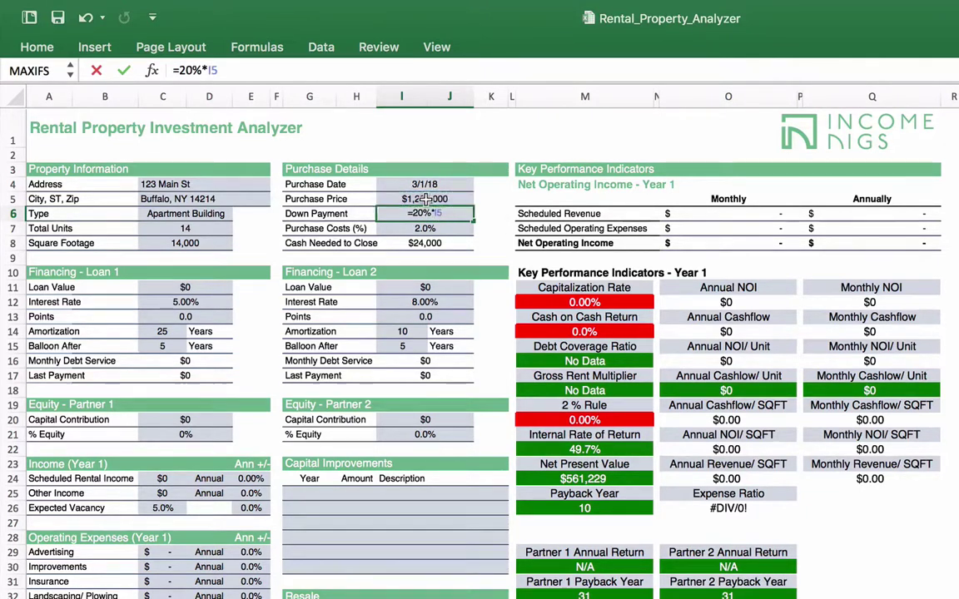
pyautogui.press('Return')
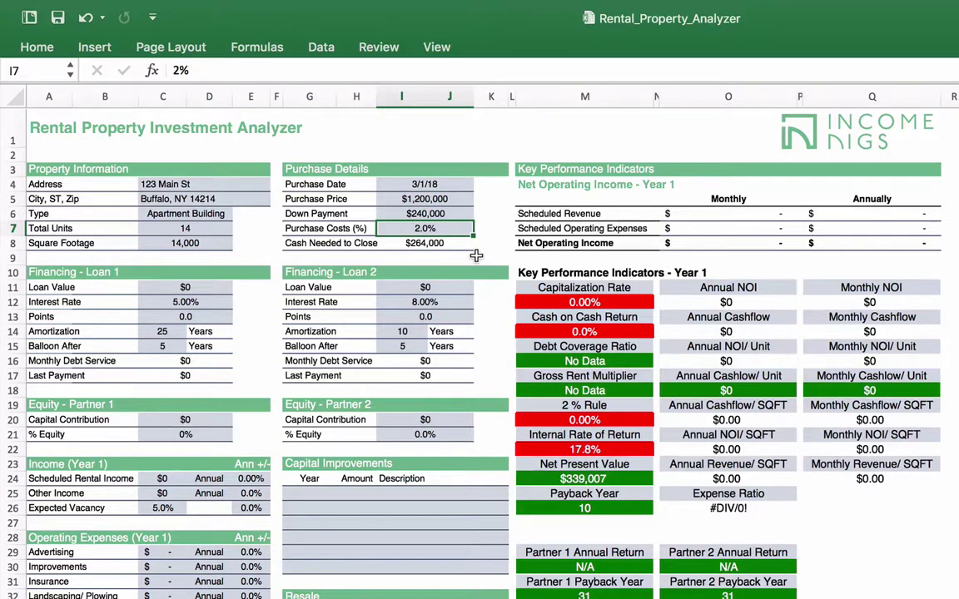
pyautogui.press('BackSpace')
pyautogui.write('1.5')
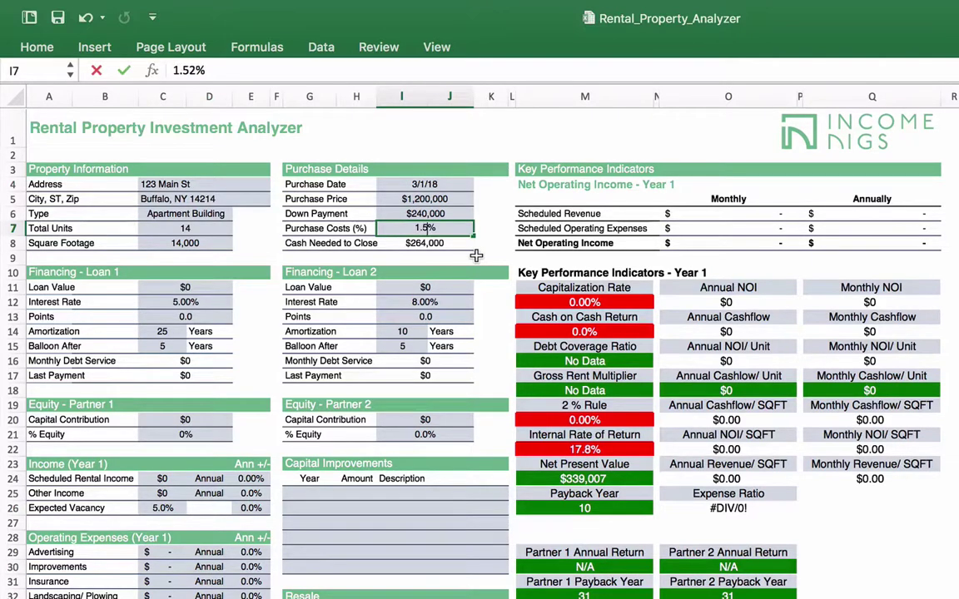
pyautogui.press('Return')
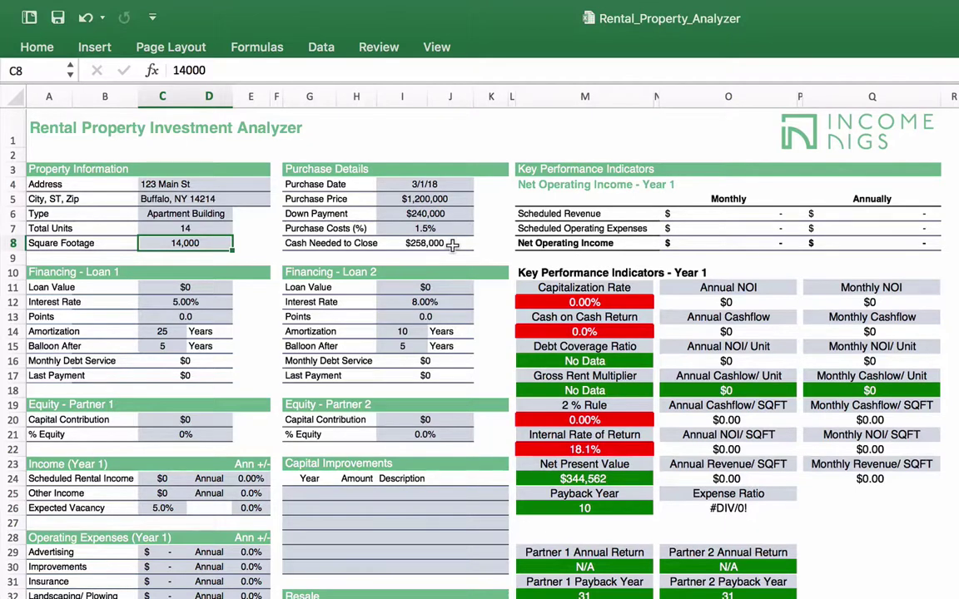
pyautogui.click(211, 288)
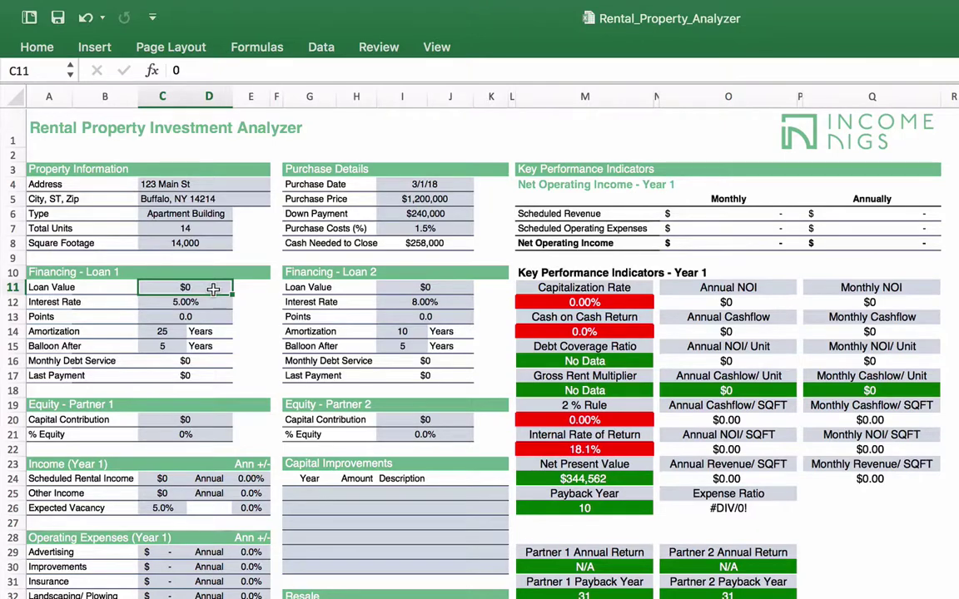
# Start the Loan 1 loan value formula from the purchase price, accepting Excel's correction.
pyautogui.write('=')
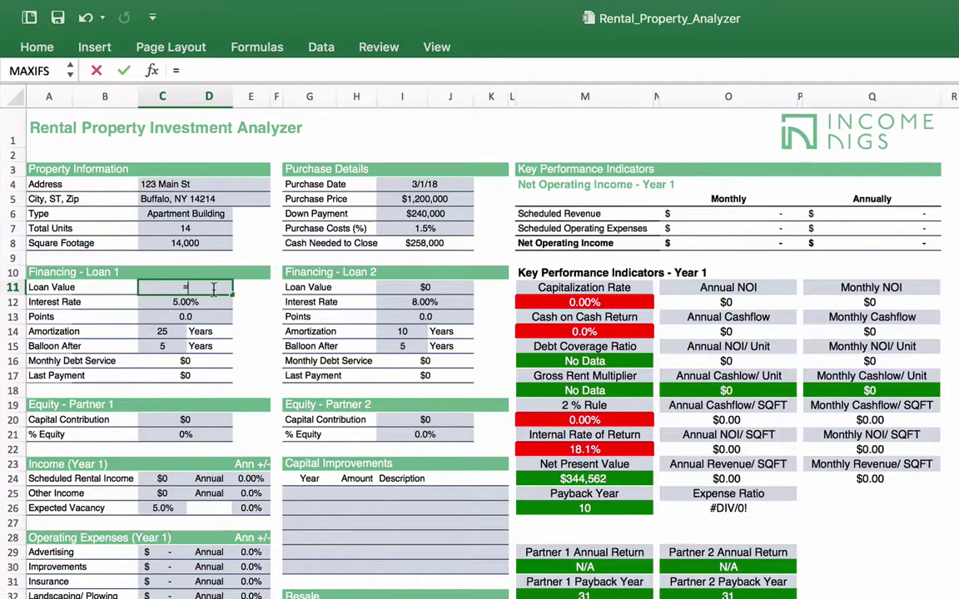
pyautogui.click(416, 198)
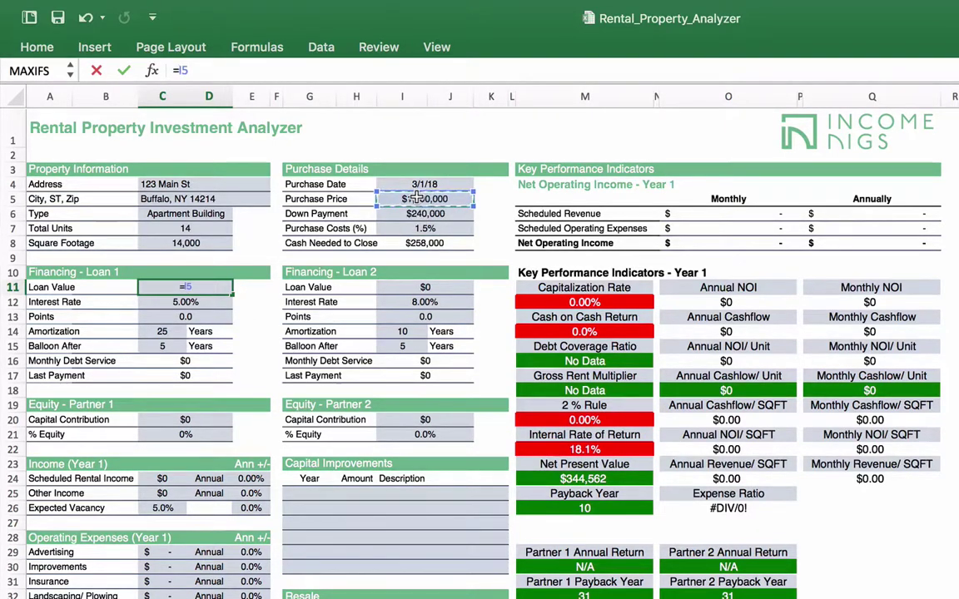
pyautogui.write('-')
pyautogui.hscroll(1, 403, 209)
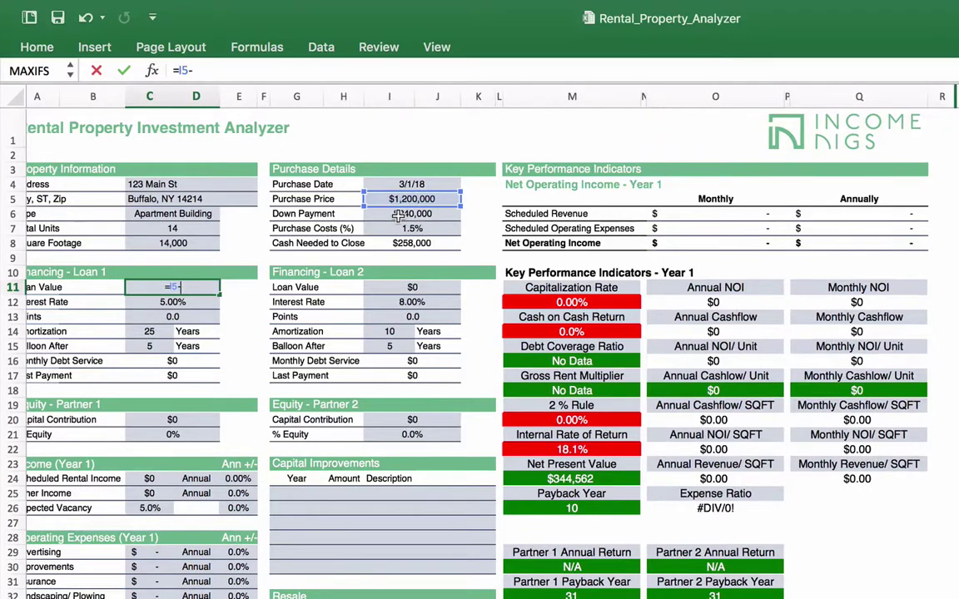
pyautogui.press('Return')
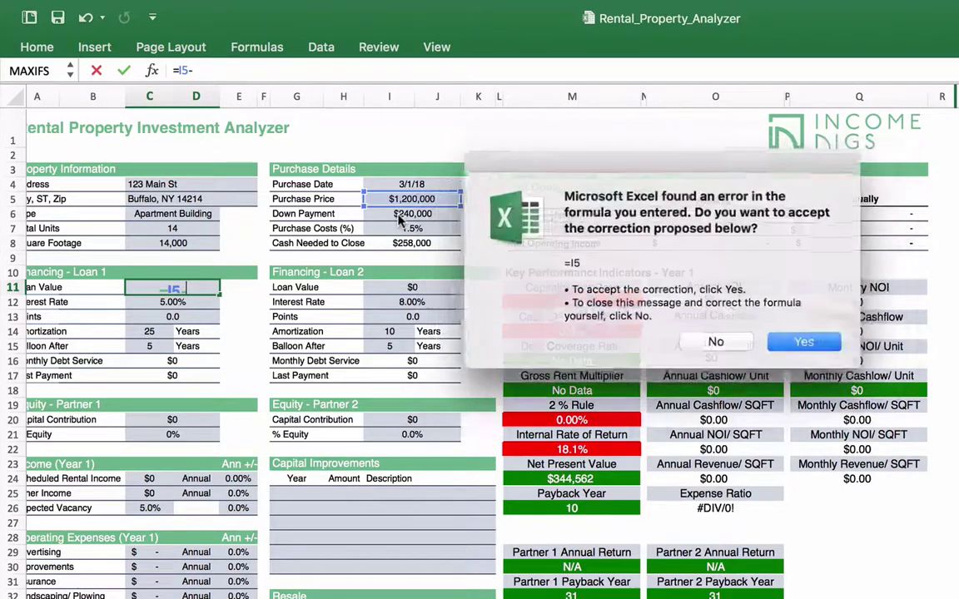
pyautogui.press('Return')
pyautogui.press('Up')
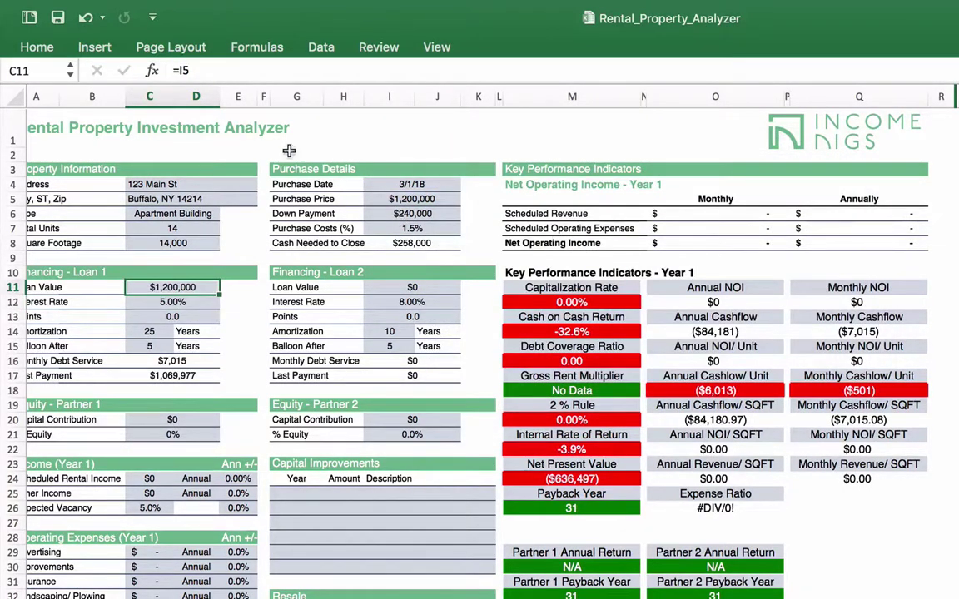
# Fix the loan value formula to subtract the down payment, then check the purchase inputs.
pyautogui.click(214, 74)
pyautogui.write('-')
pyautogui.click(380, 212)
pyautogui.press('Return')
pyautogui.press('Up')
pyautogui.click(397, 226)
pyautogui.click(392, 213)
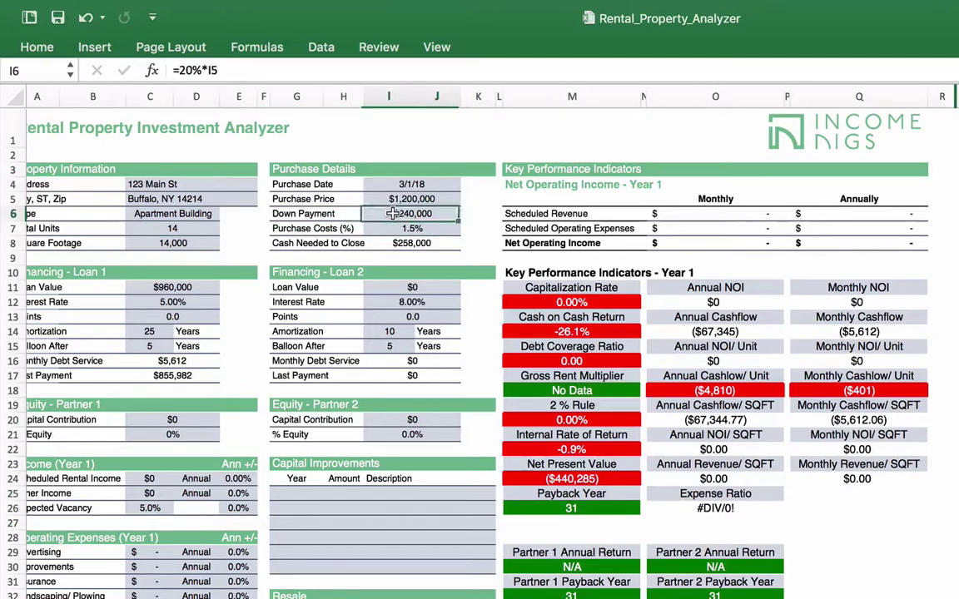
pyautogui.press('Left')
pyautogui.press('Left')
pyautogui.press('Left')
pyautogui.press('Left')
pyautogui.hscroll(-1, 391, 258)
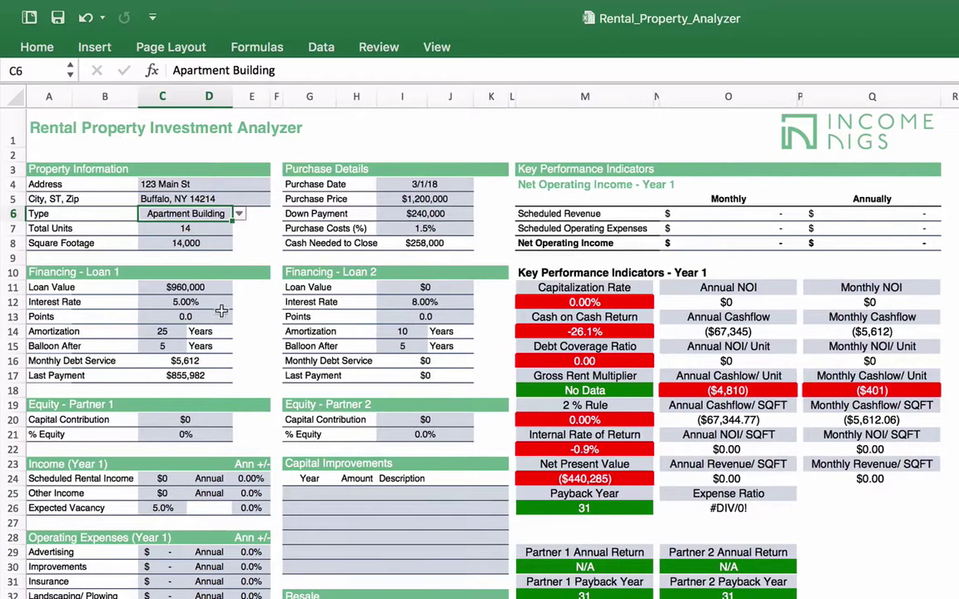
# Set Loan 1 interest to 5.50% and the balloon term to 25 years, matching amortization.
pyautogui.click(214, 303)
pyautogui.write('5.5')
pyautogui.press('Tab')
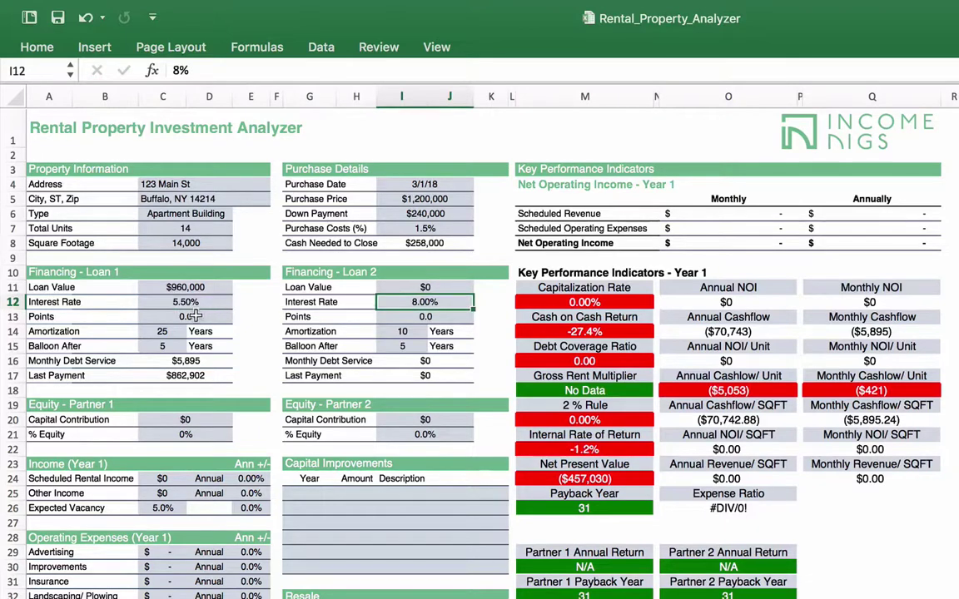
pyautogui.click(191, 316)
pyautogui.click(170, 332)
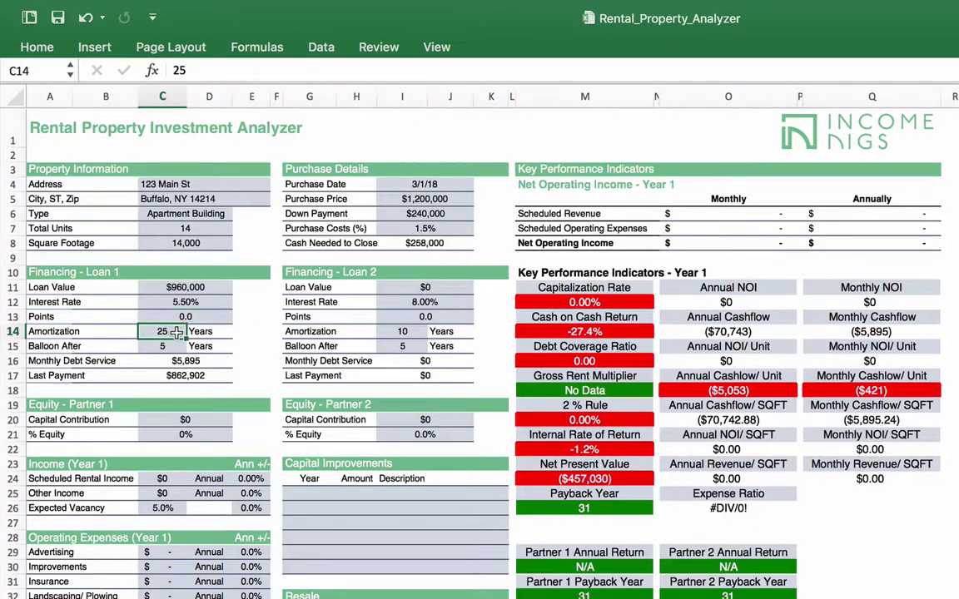
pyautogui.press('Return')
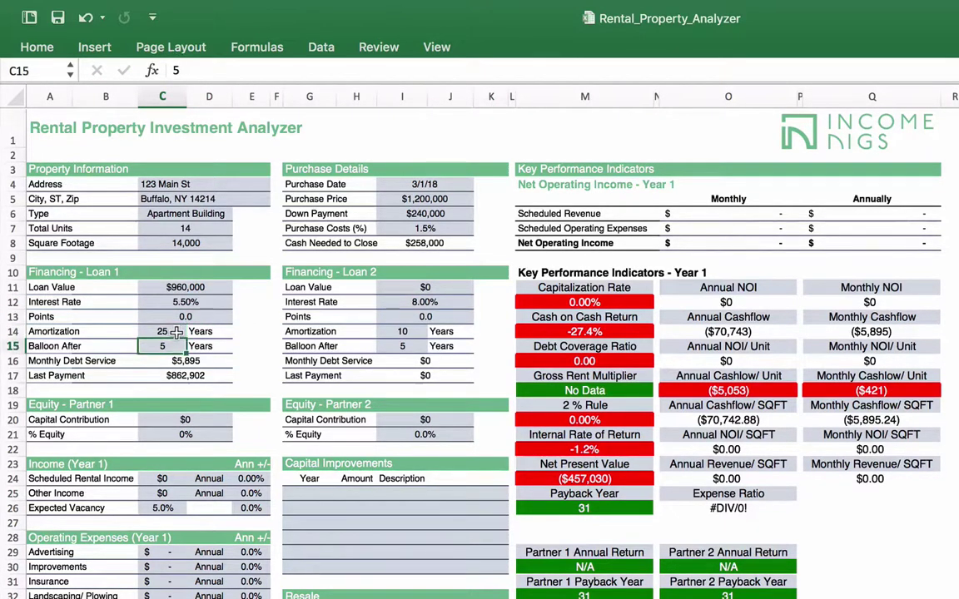
pyautogui.write('25')
pyautogui.press('Tab')
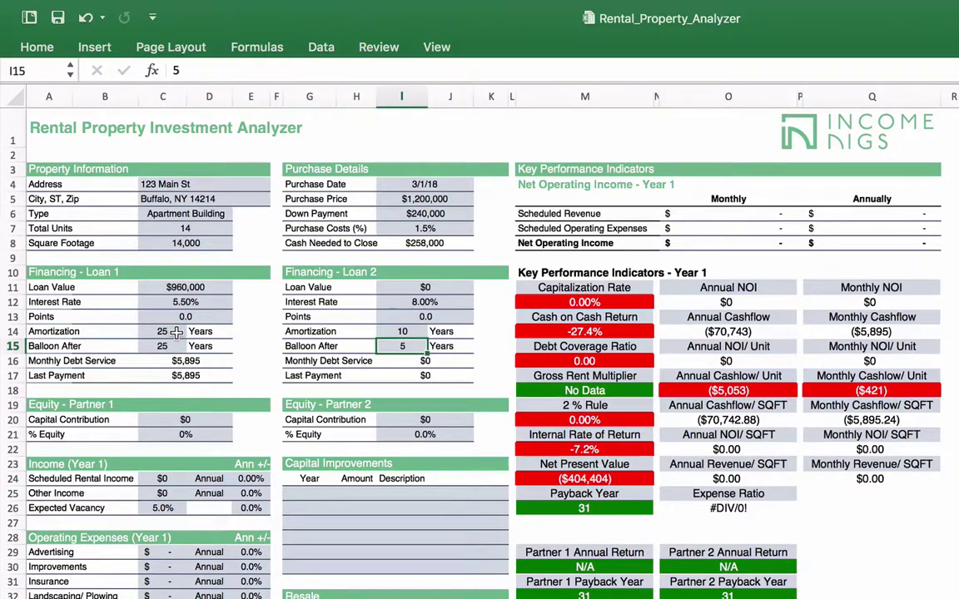
pyautogui.press('Up')
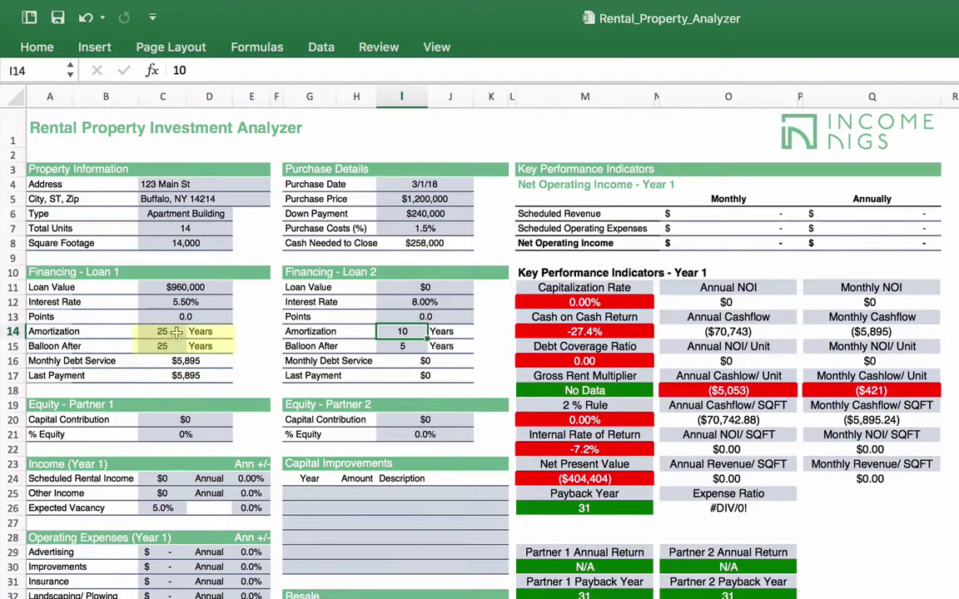
pyautogui.moveTo(179, 333); pyautogui.dragTo(179, 346)
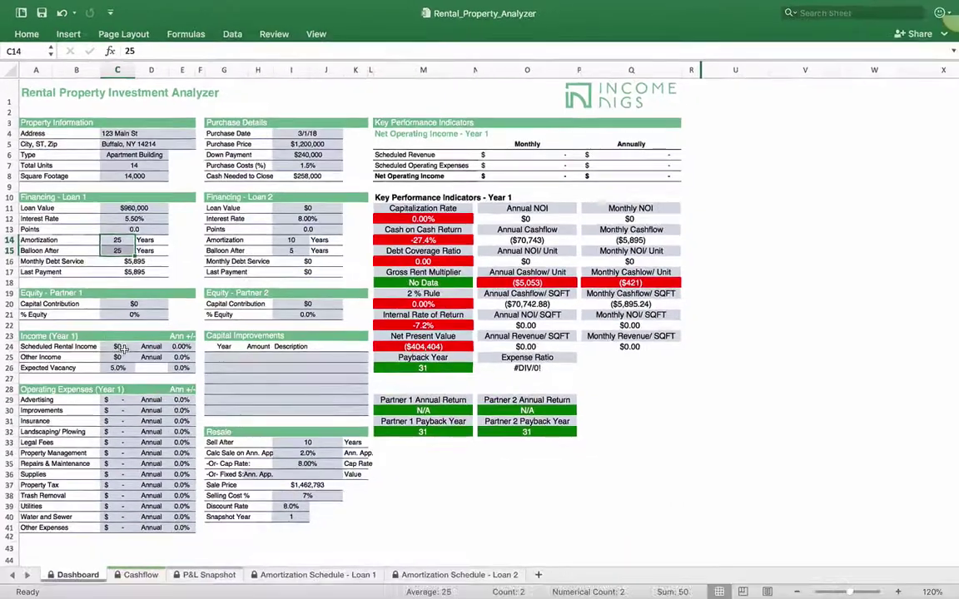
pyautogui.click(144, 425)
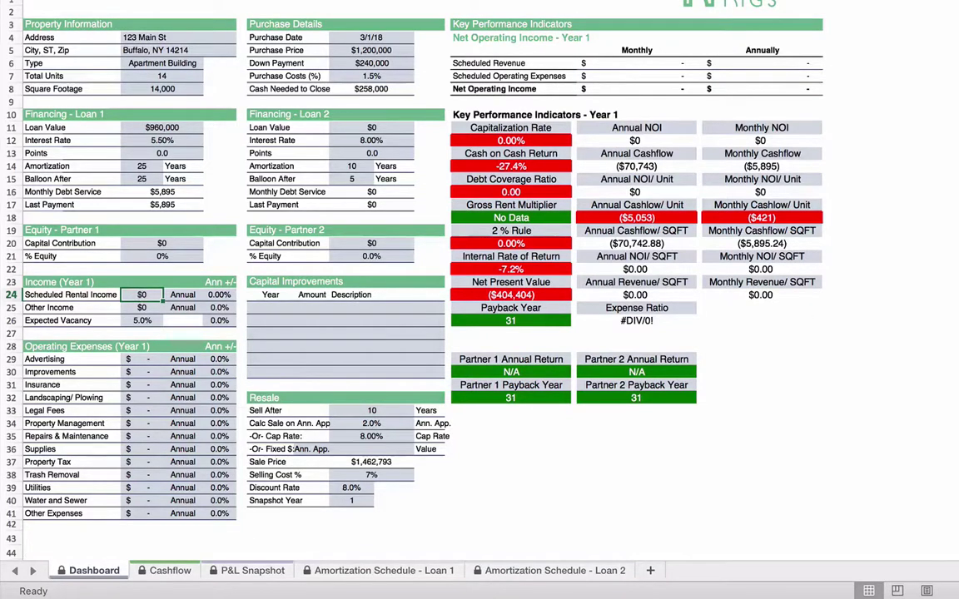
# Enter $152,000 rental income, then try $14,000 with a Monthly frequency.
pyautogui.write('152,000')
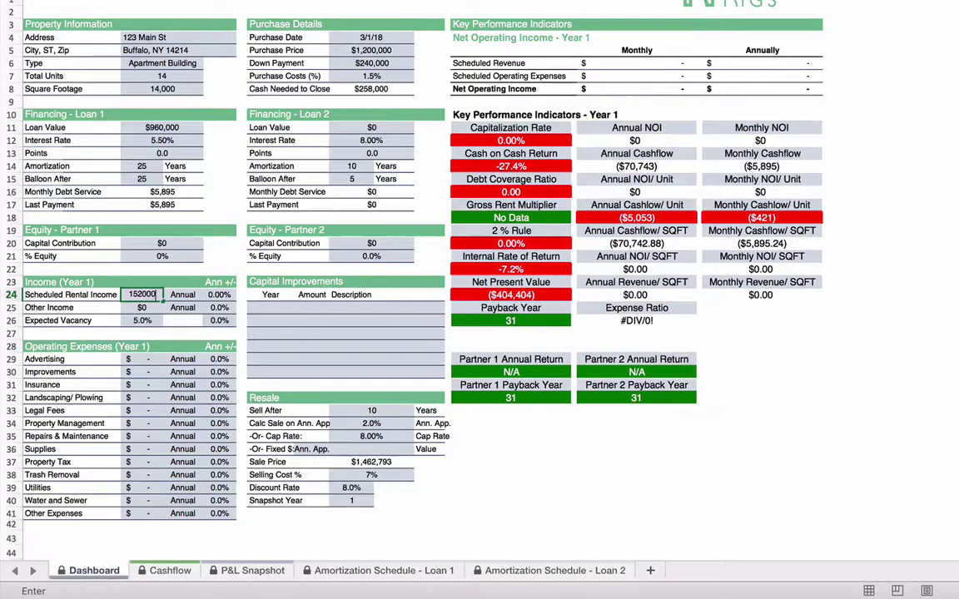
pyautogui.press('Tab')
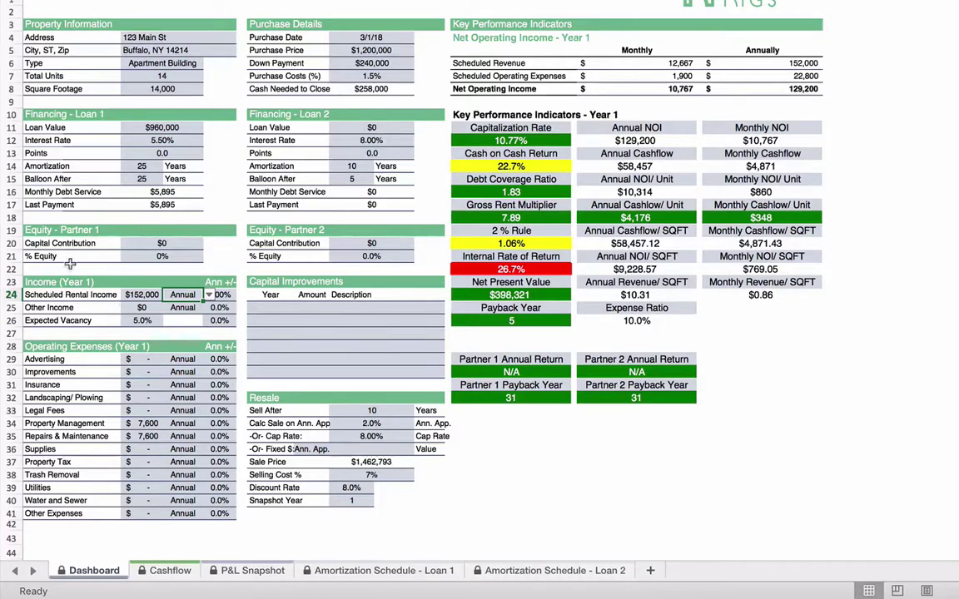
pyautogui.click(139, 290)
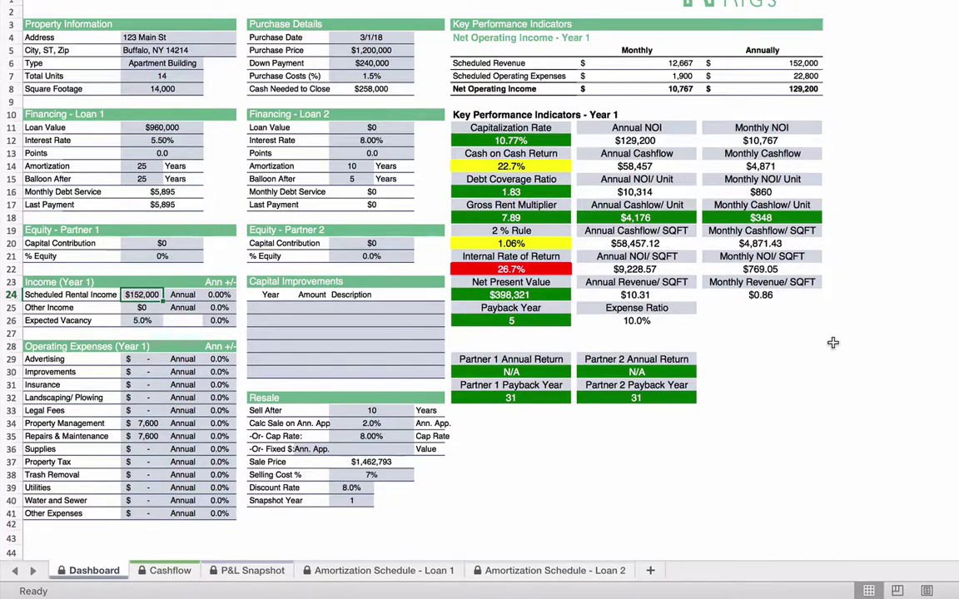
pyautogui.press('XF86AudioMute')
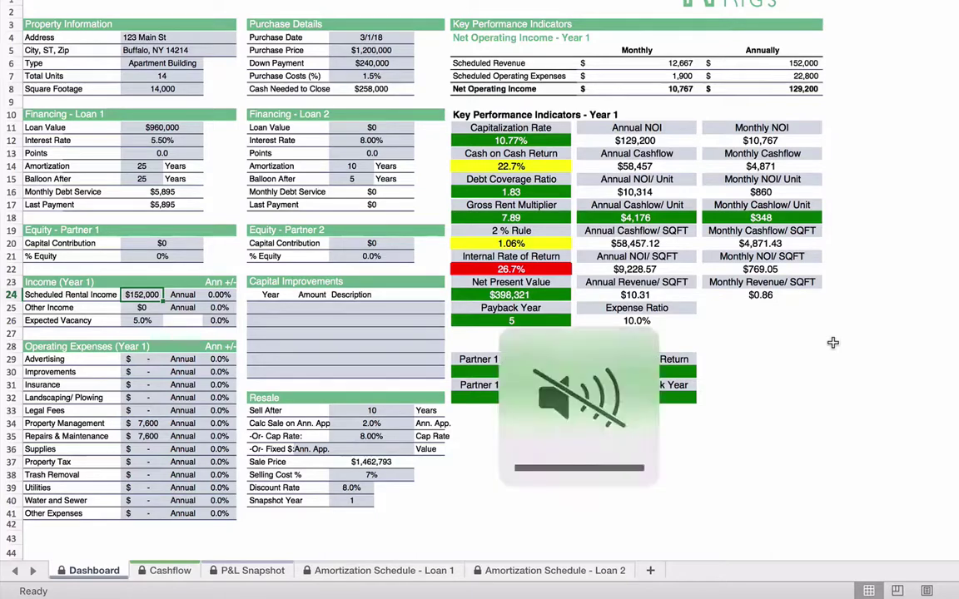
pyautogui.write('14,000')
pyautogui.press('Tab')
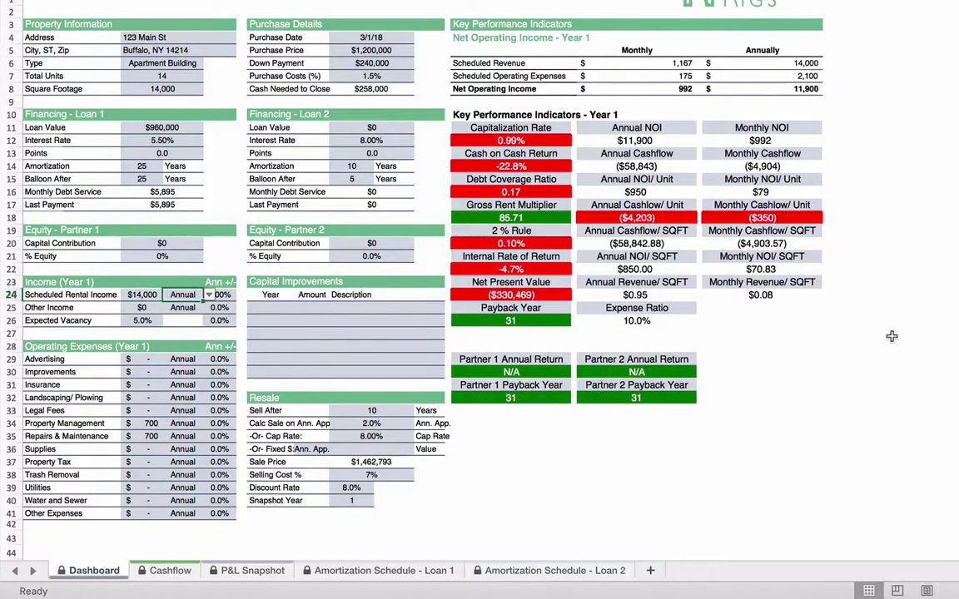
pyautogui.click(209, 295)
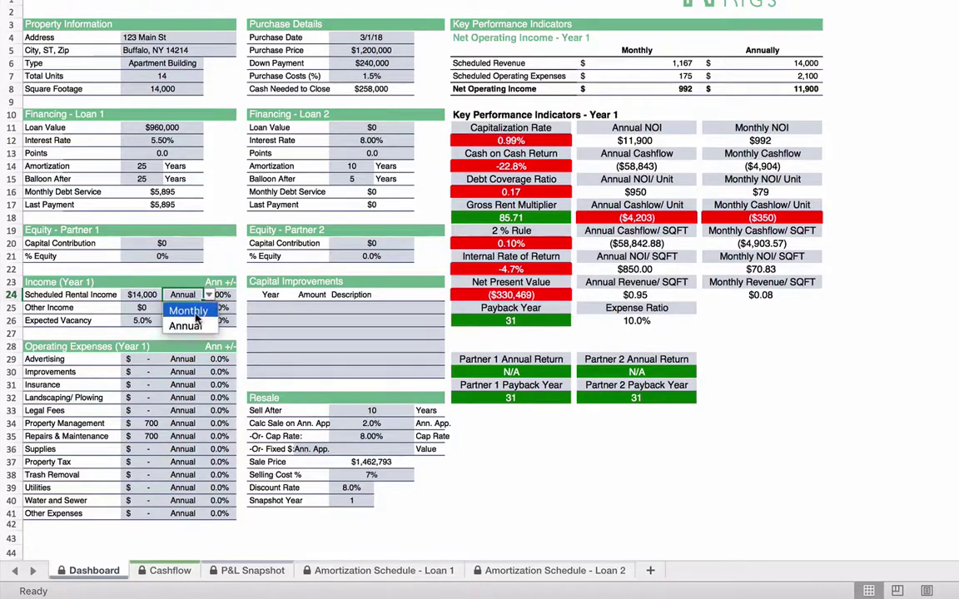
pyautogui.click(192, 311)
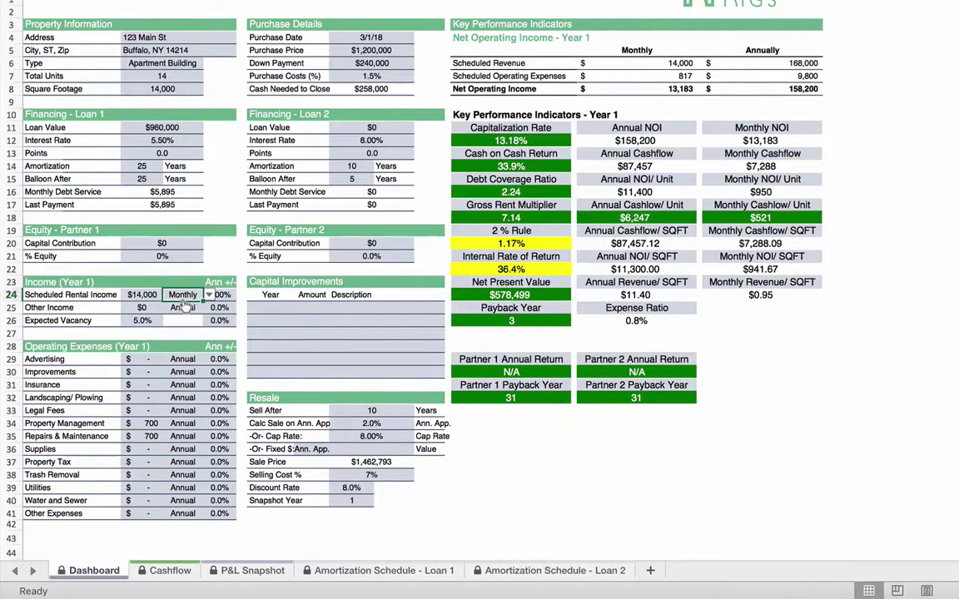
pyautogui.press('Left')
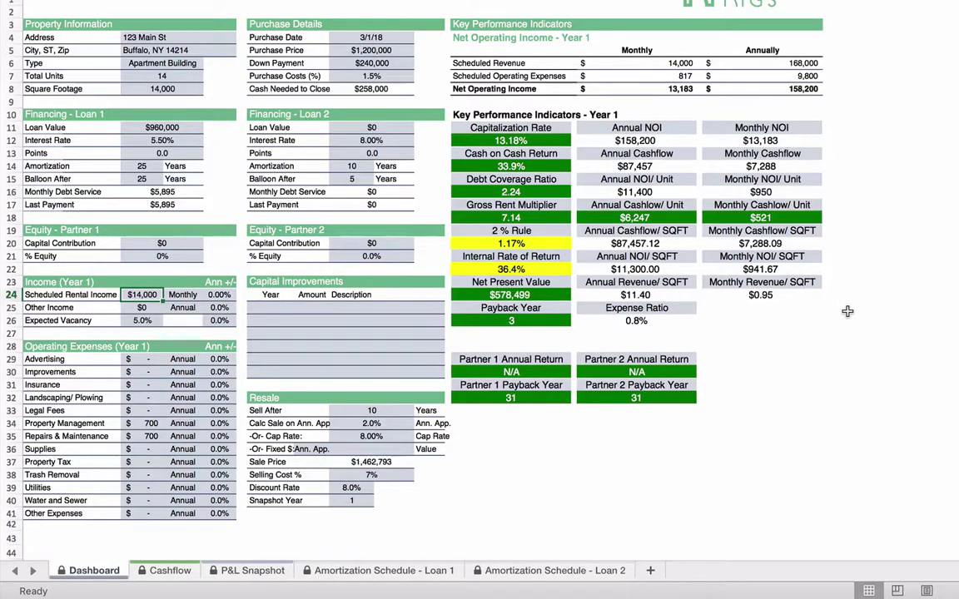
# Switch the rental income frequency back to Annual and re-enter $152,000.
pyautogui.click(194, 300)
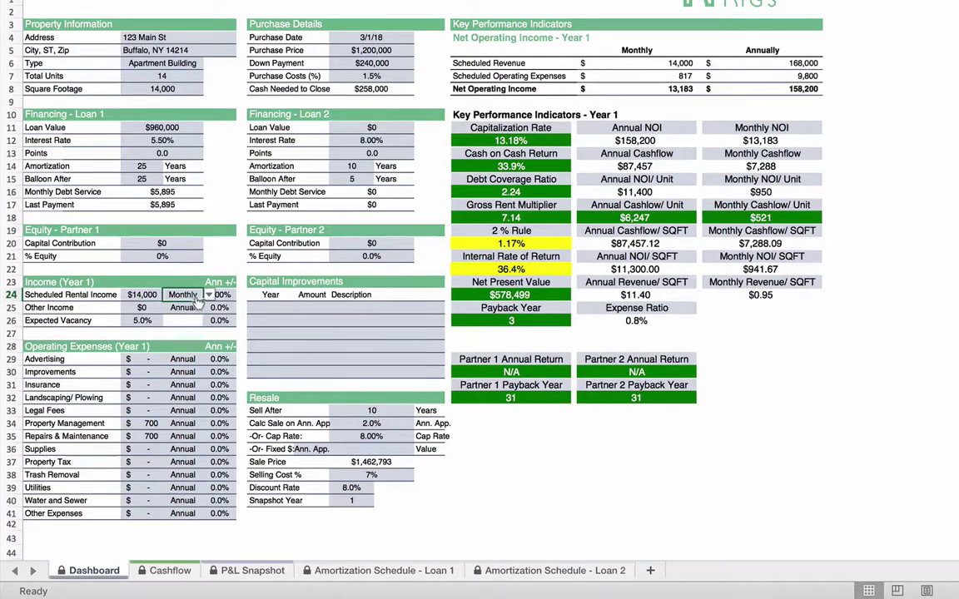
pyautogui.click(208, 294)
pyautogui.click(183, 322)
pyautogui.click(150, 298)
pyautogui.write('152000')
pyautogui.press('Return')
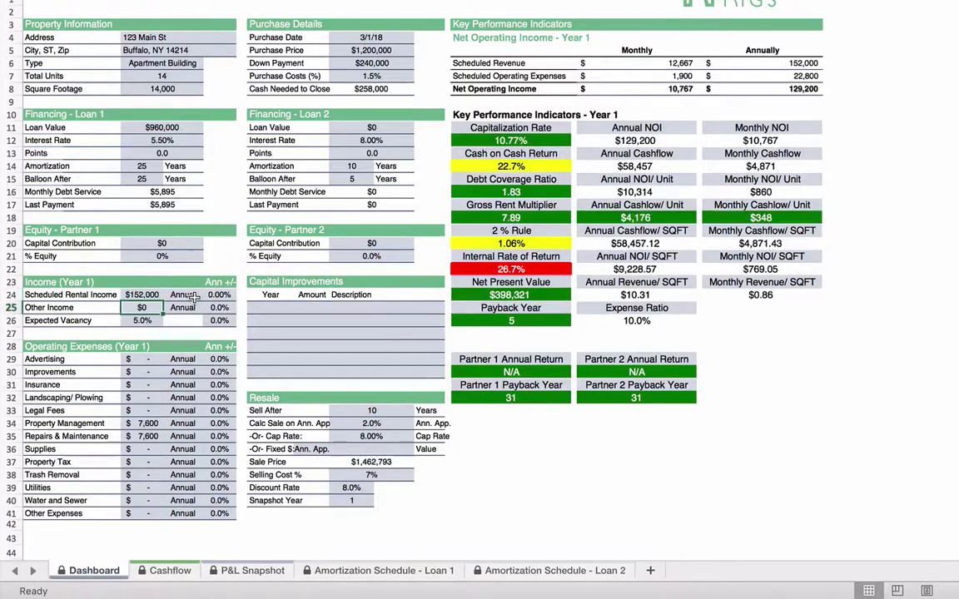
pyautogui.click(142, 322)
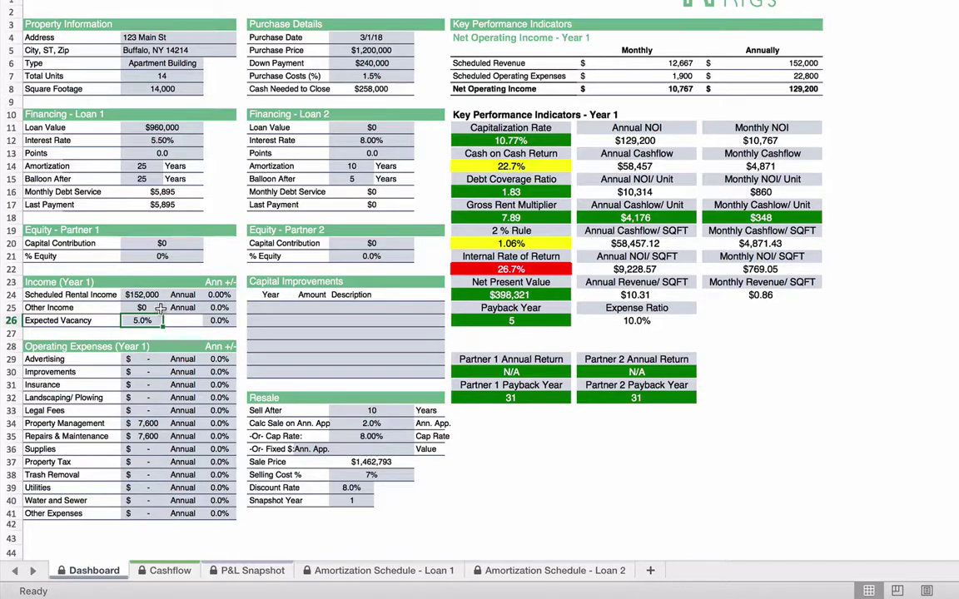
# Enter =10%*C24 as the Property Management cost, making it $15,200.
pyautogui.click(156, 308)
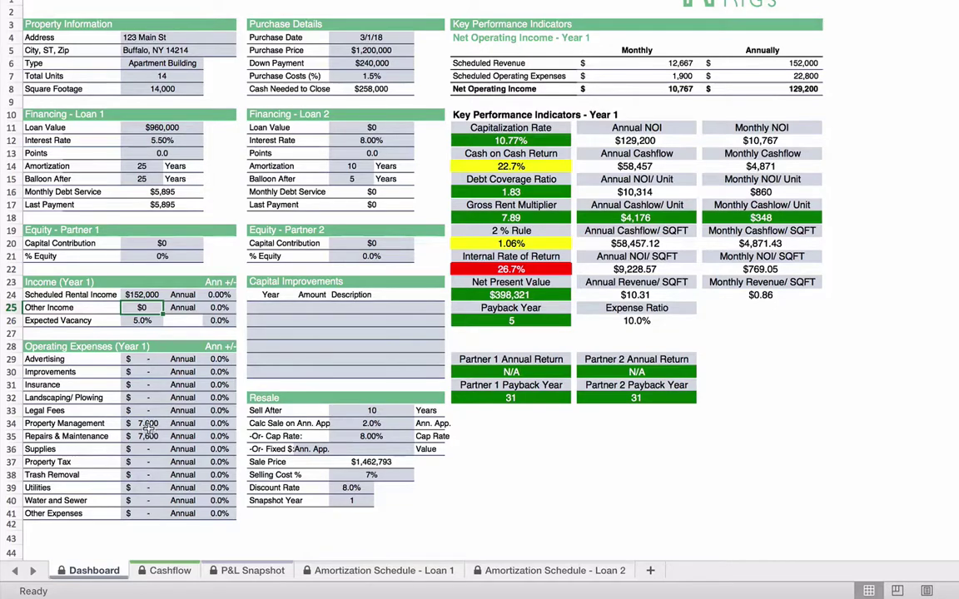
pyautogui.moveTo(145, 423); pyautogui.dragTo(148, 433)
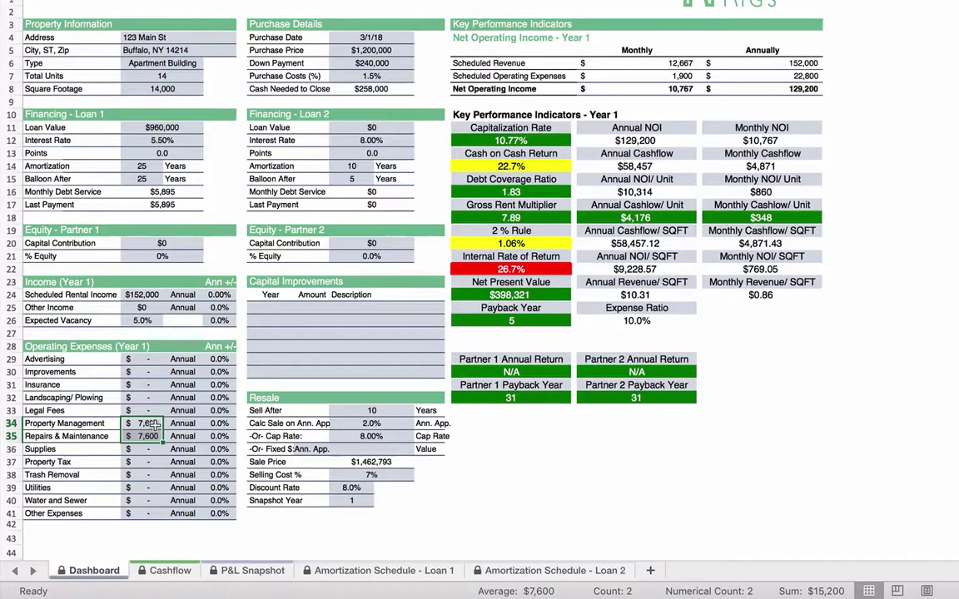
pyautogui.click(154, 424)
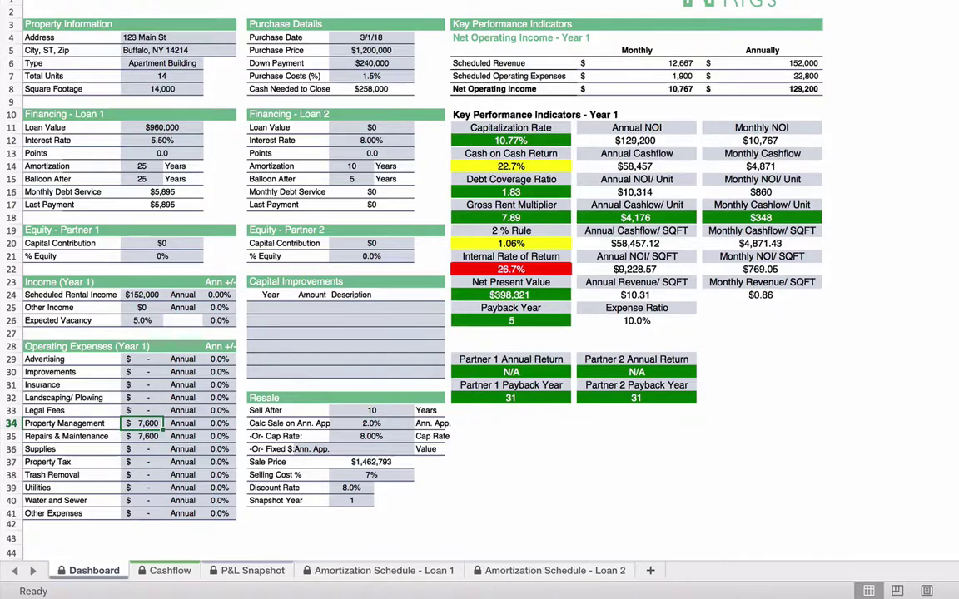
pyautogui.write('=10%*C24')
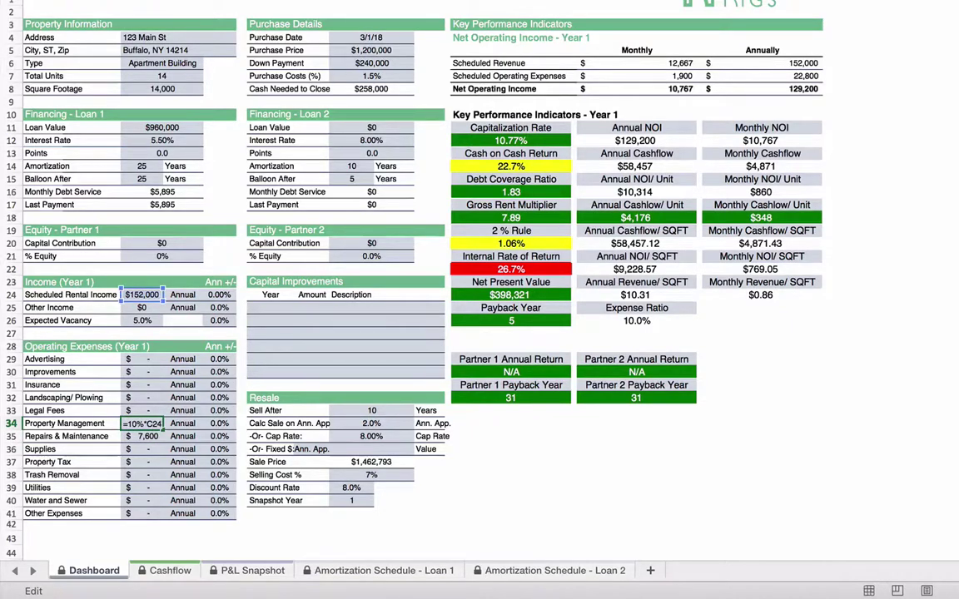
pyautogui.press('Return')
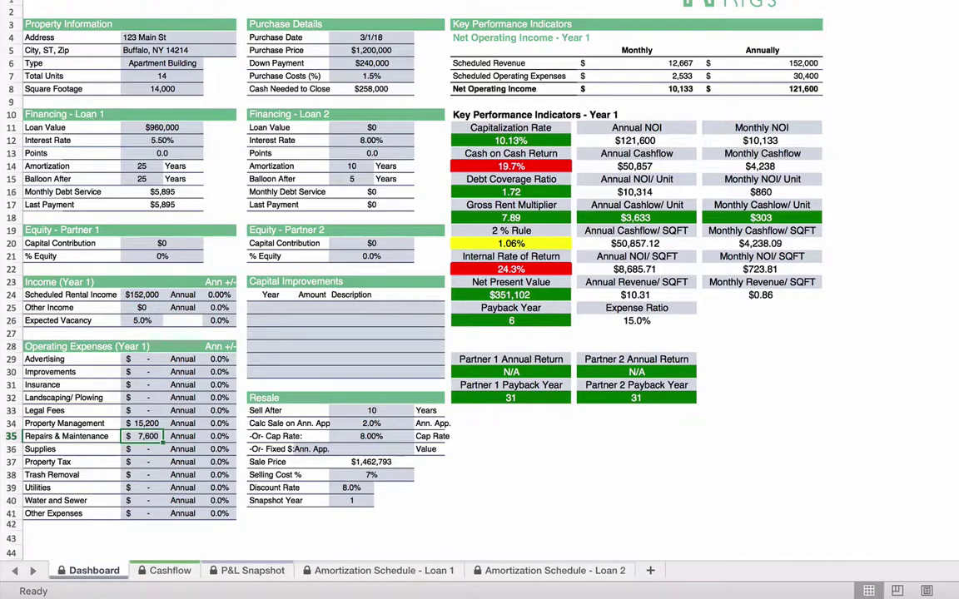
pyautogui.click(142, 384)
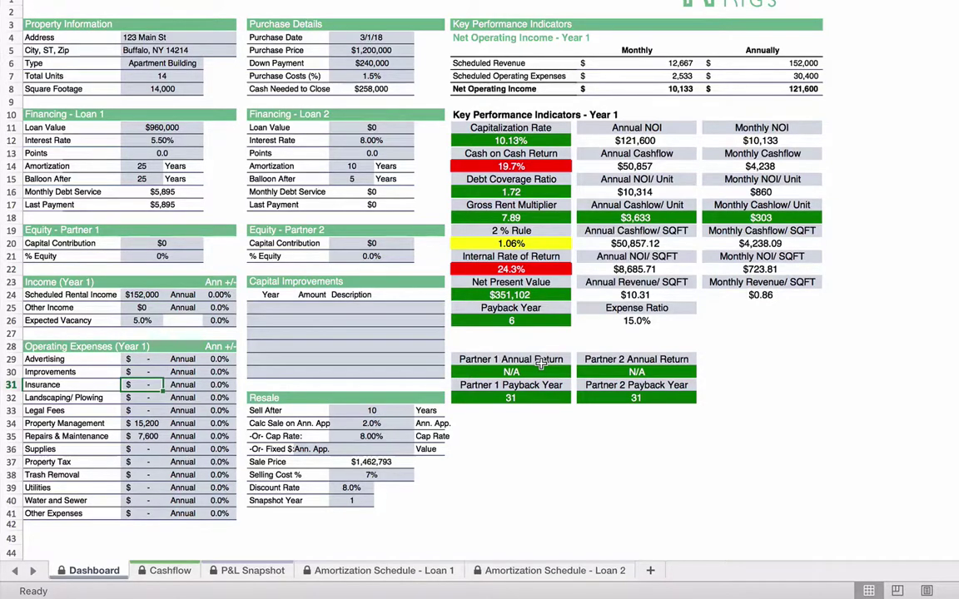
# Set Insurance to $3,200 and Advertising to 100 per month.
pyautogui.write('3200')
pyautogui.press('Return')
pyautogui.press('Up')
pyautogui.press('Up')
pyautogui.press('Up')
pyautogui.write('1200')
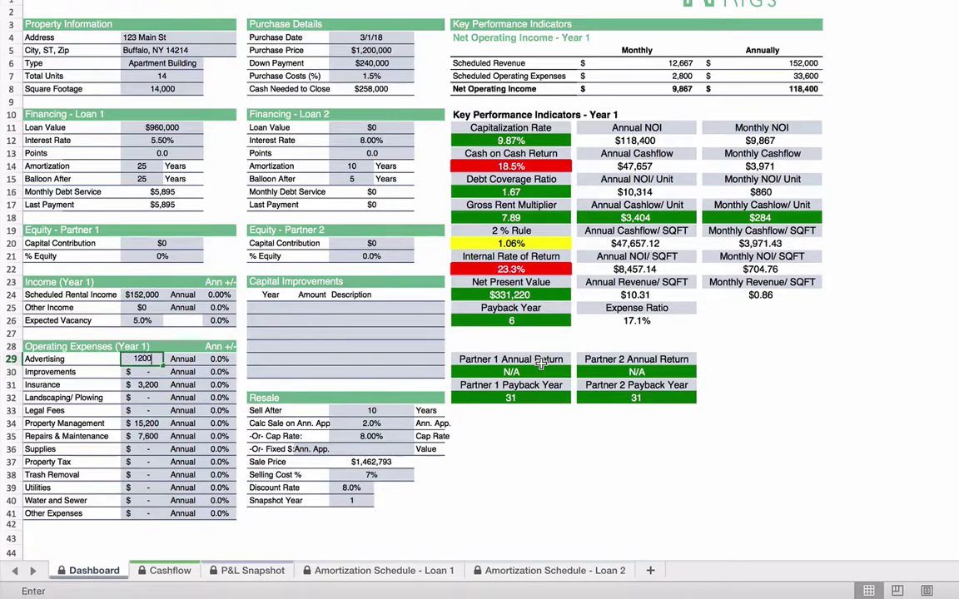
pyautogui.press('Return')
pyautogui.press('Up')
pyautogui.write('100')
pyautogui.hotkey('ctrl', 'Return')
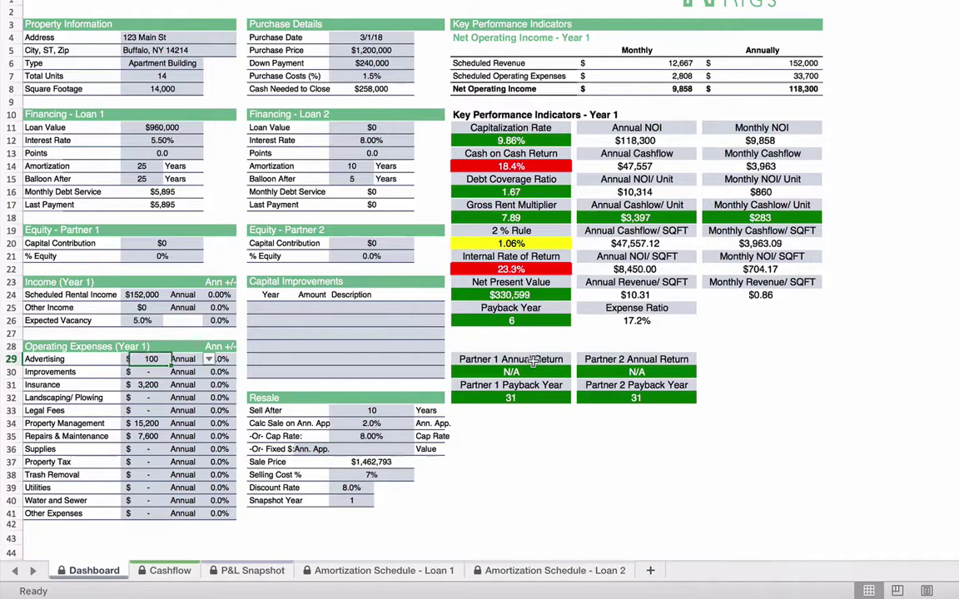
pyautogui.click(208, 359)
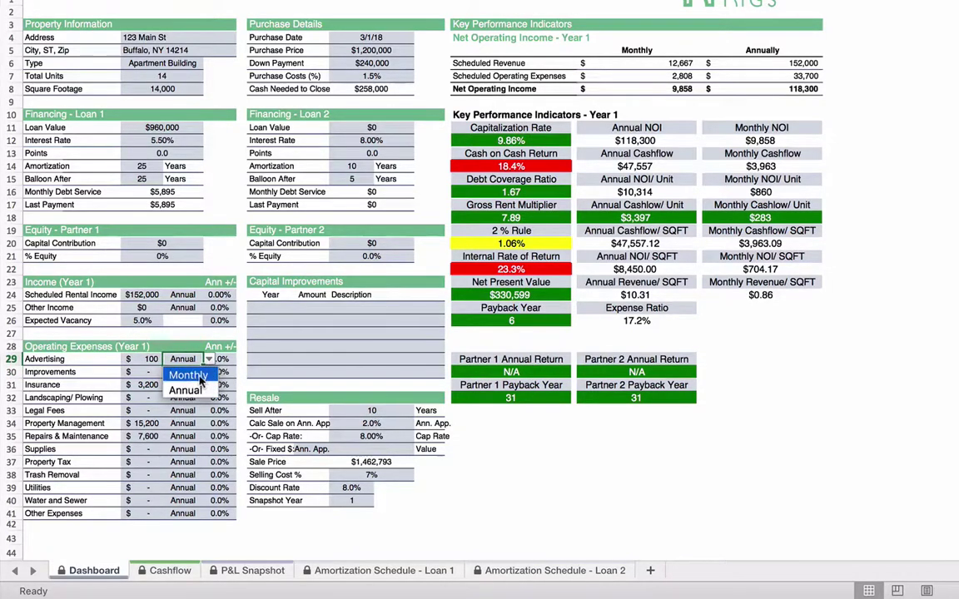
pyautogui.click(198, 377)
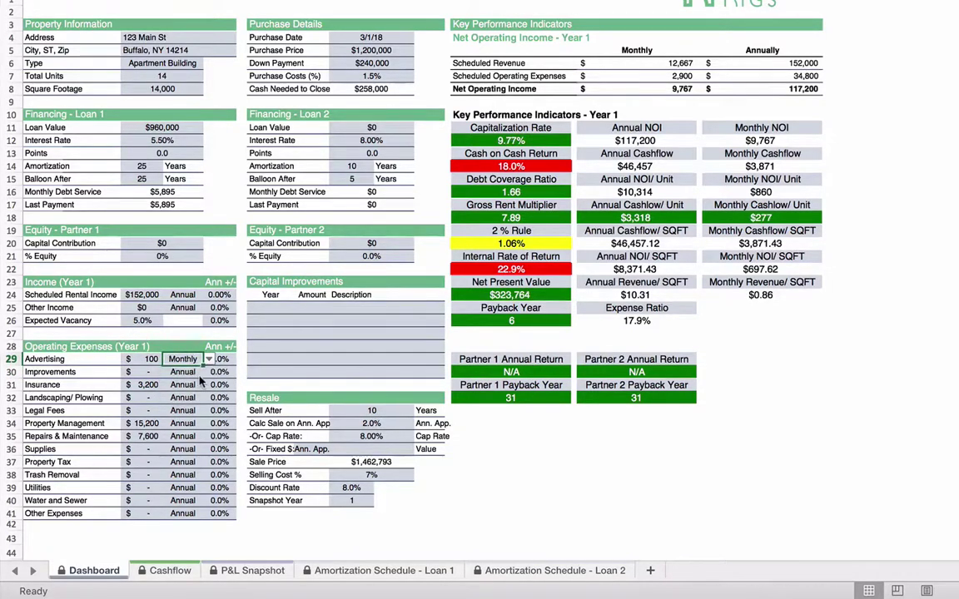
# Enter Landscaping 2,300, Legal Fees 500, Supplies 4,000 and Property Tax 10,000.
pyautogui.click(146, 399)
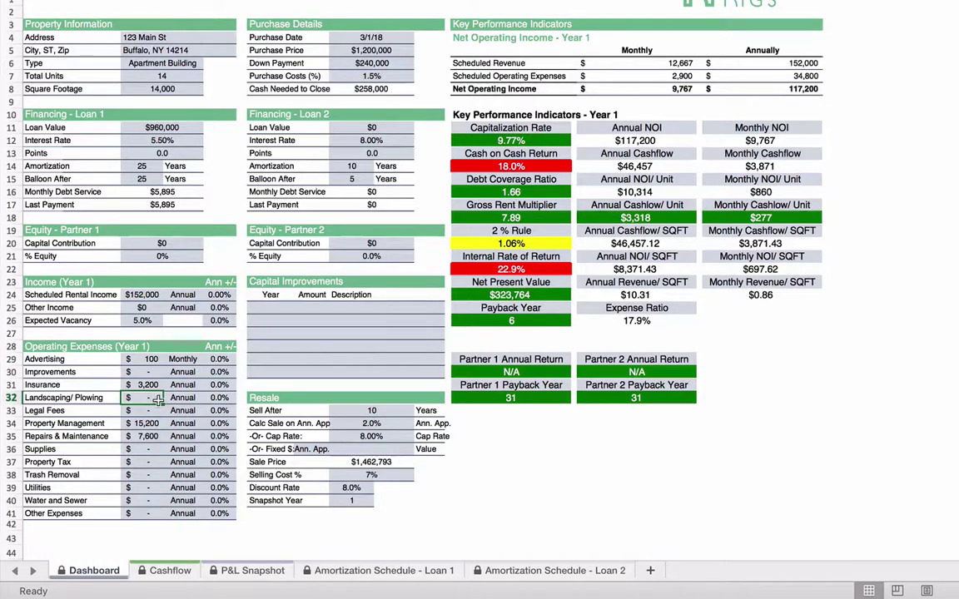
pyautogui.write('2300')
pyautogui.press('Return')
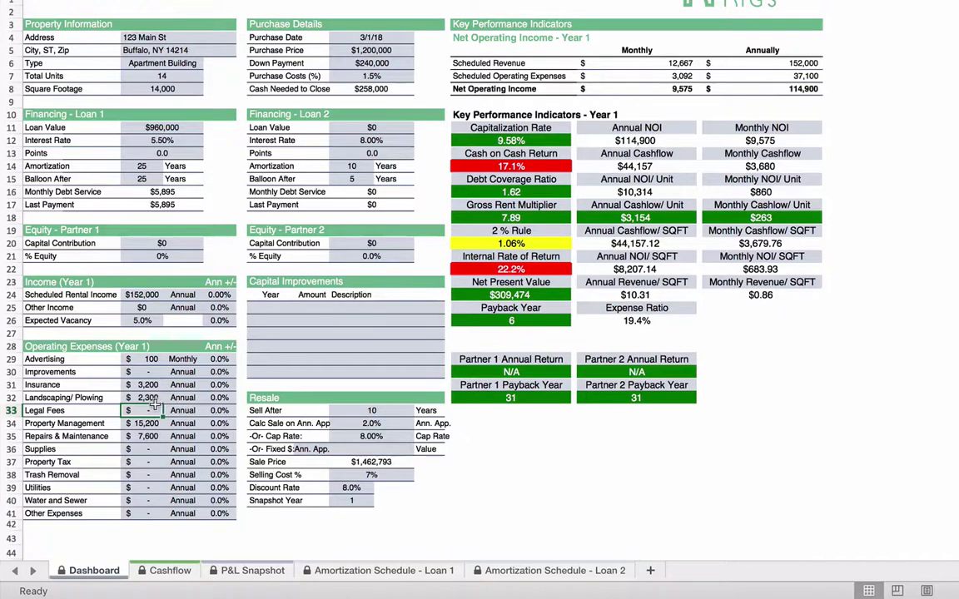
pyautogui.write('500')
pyautogui.press('Return')
pyautogui.press('Return')
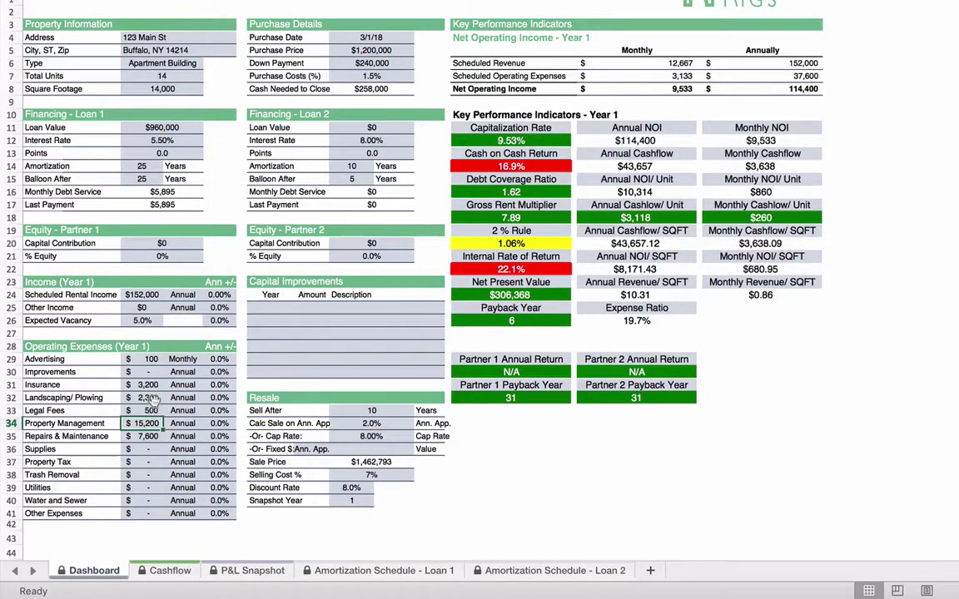
pyautogui.press('Return')
pyautogui.write('4000')
pyautogui.press('Return')
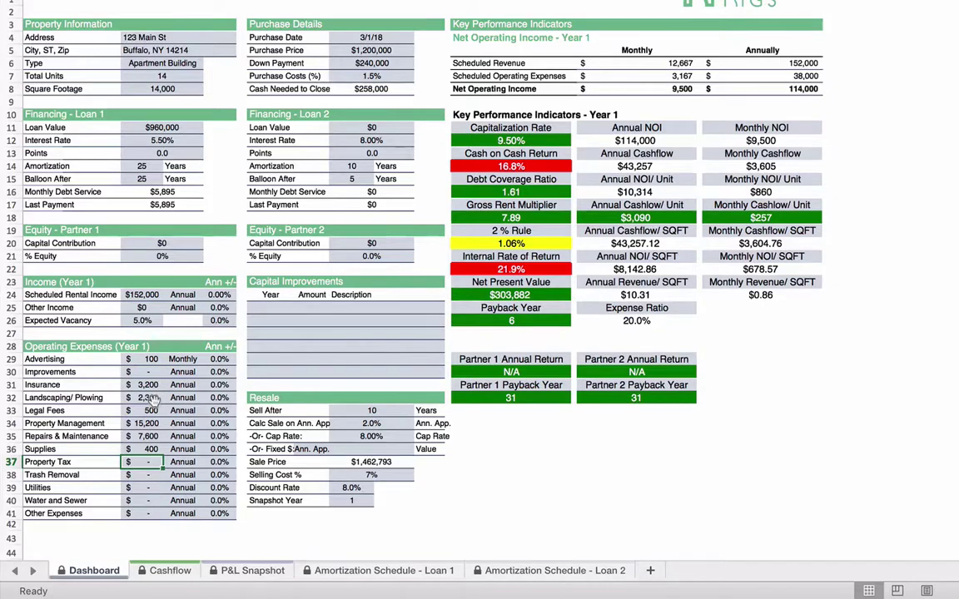
pyautogui.write('10,')
pyautogui.write('000')
pyautogui.press('Return')
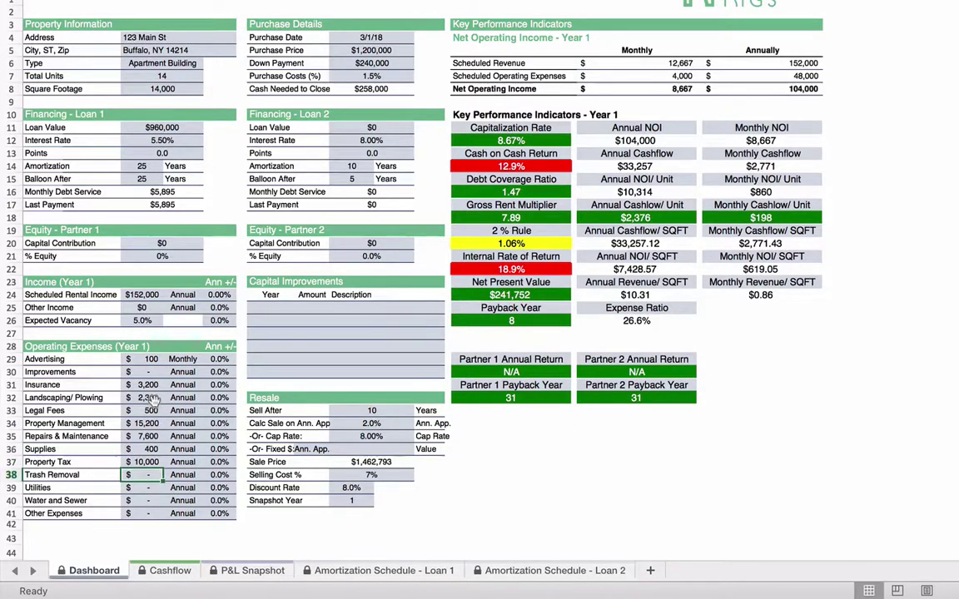
pyautogui.press('Return')
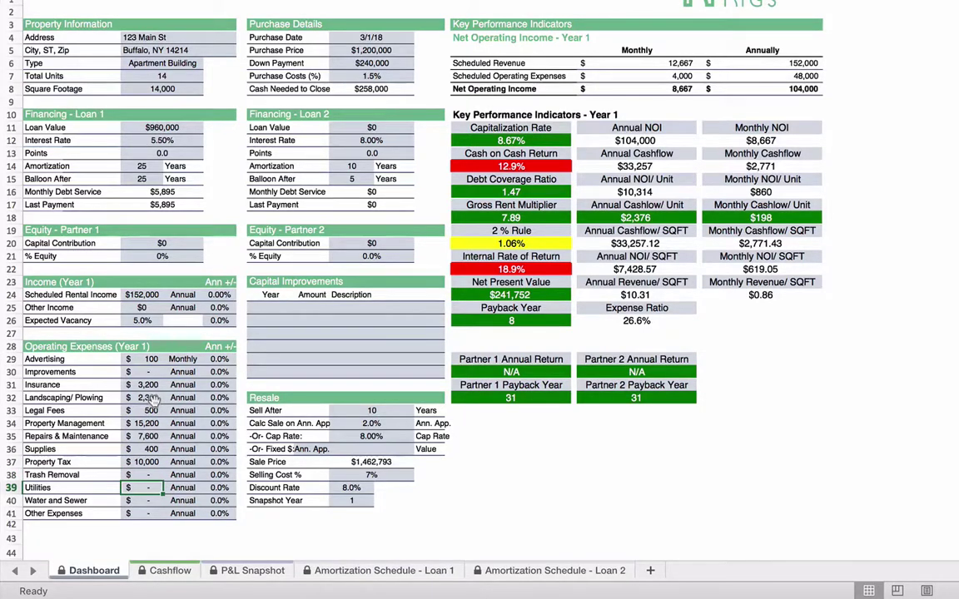
# Set Utilities to 300 per month and Water and Sewer to 2,400.
pyautogui.write('300')
pyautogui.press('Tab')
pyautogui.press('Down')
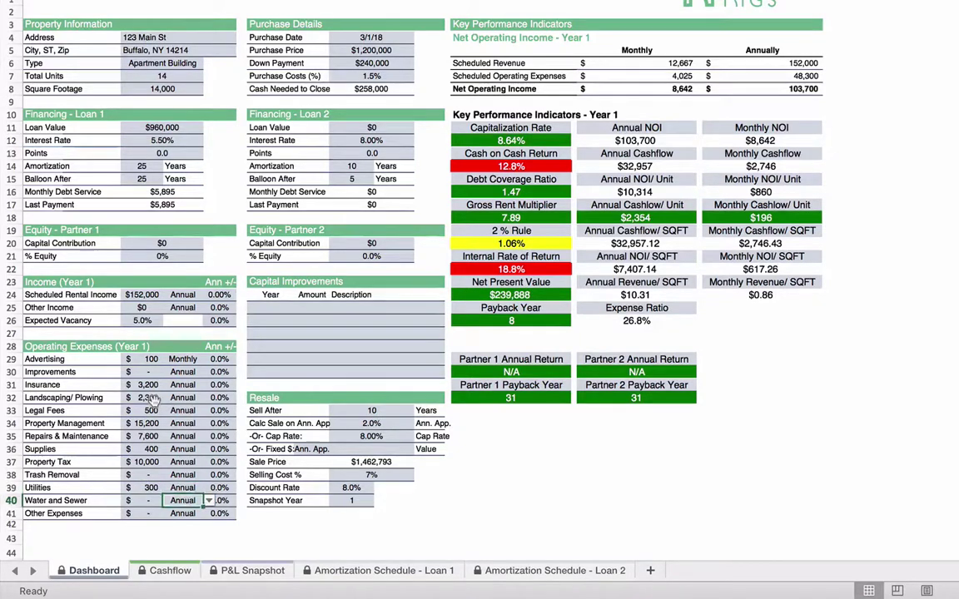
pyautogui.click(183, 482)
pyautogui.click(209, 487)
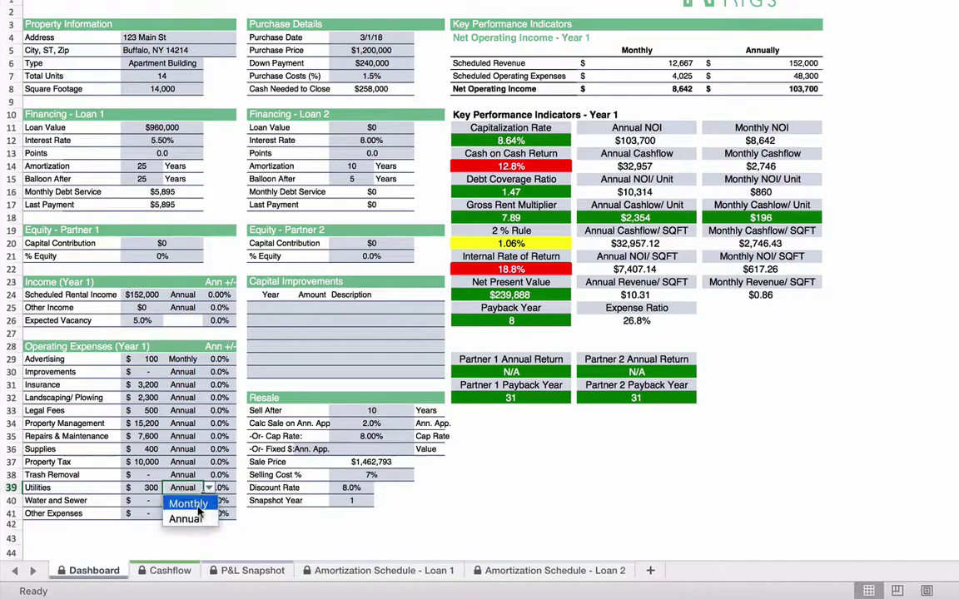
pyautogui.click(181, 506)
pyautogui.click(148, 501)
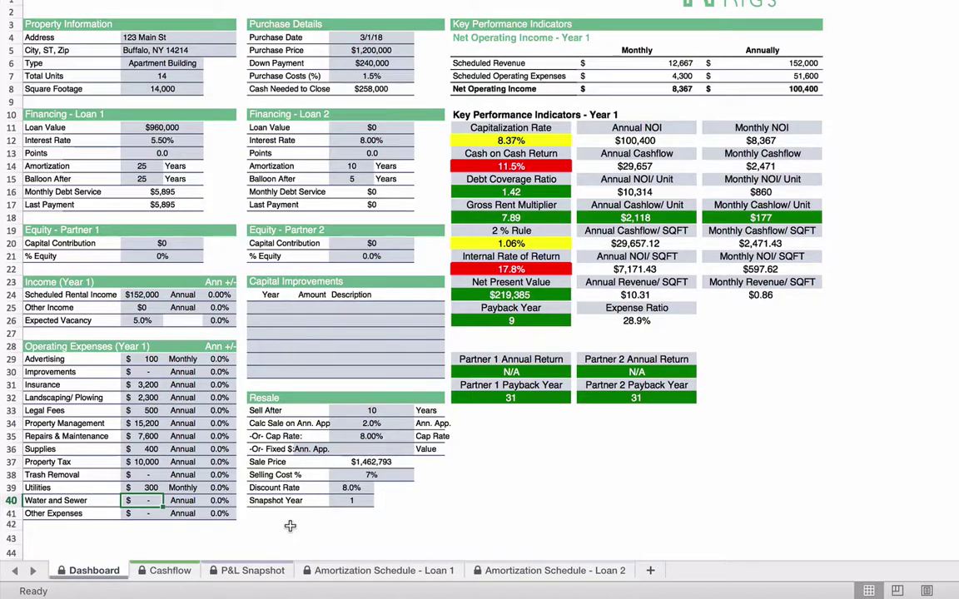
pyautogui.write('2400')
pyautogui.press('Tab')
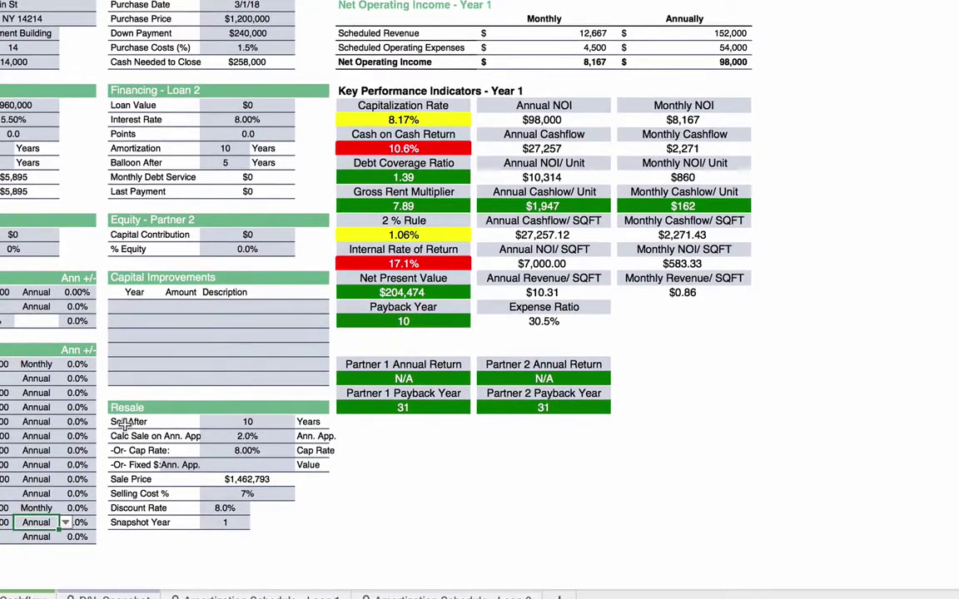
# Enter a fixed resale value of $1,500,000.
pyautogui.click(275, 422)
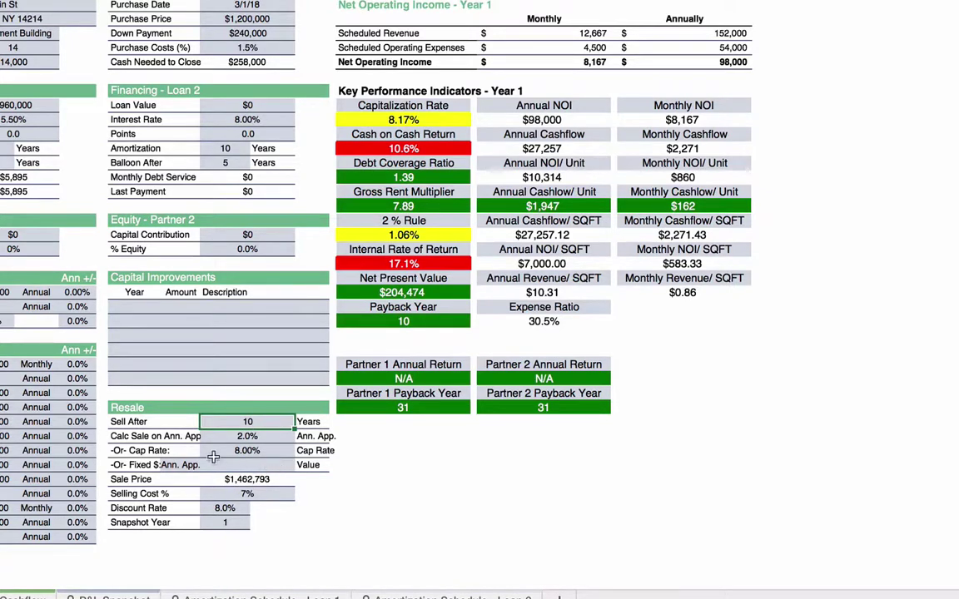
pyautogui.click(261, 437)
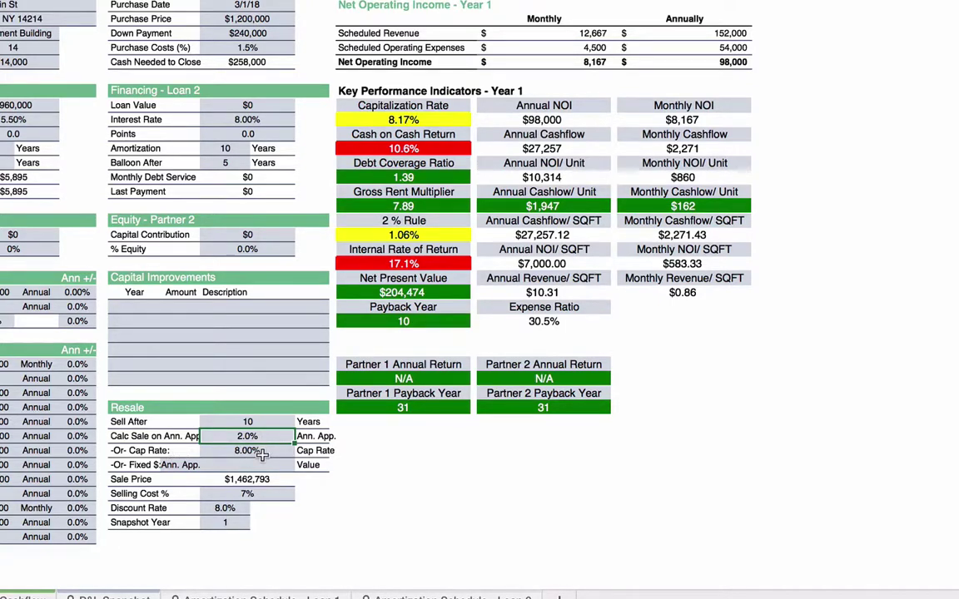
pyautogui.click(265, 452)
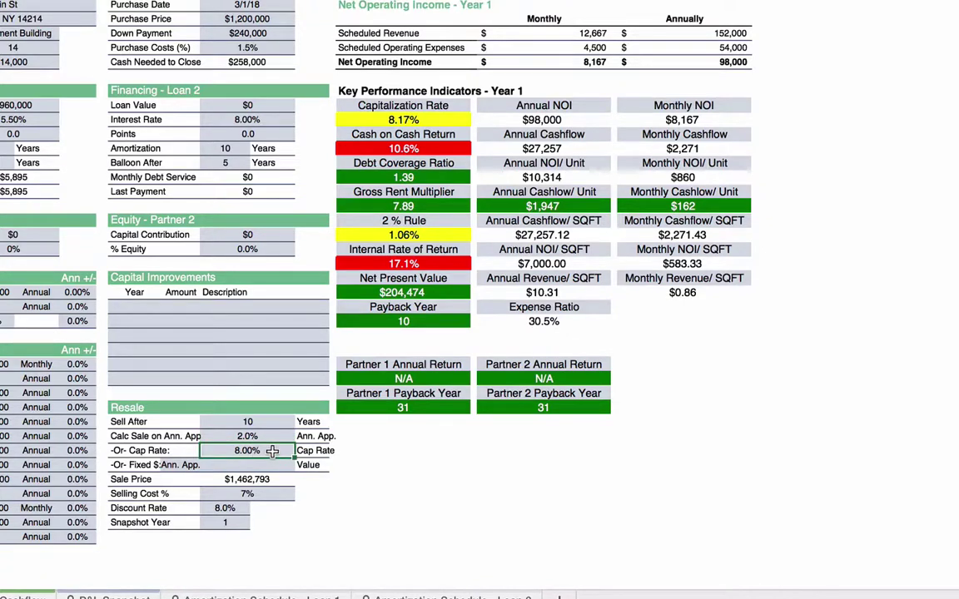
pyautogui.click(204, 466)
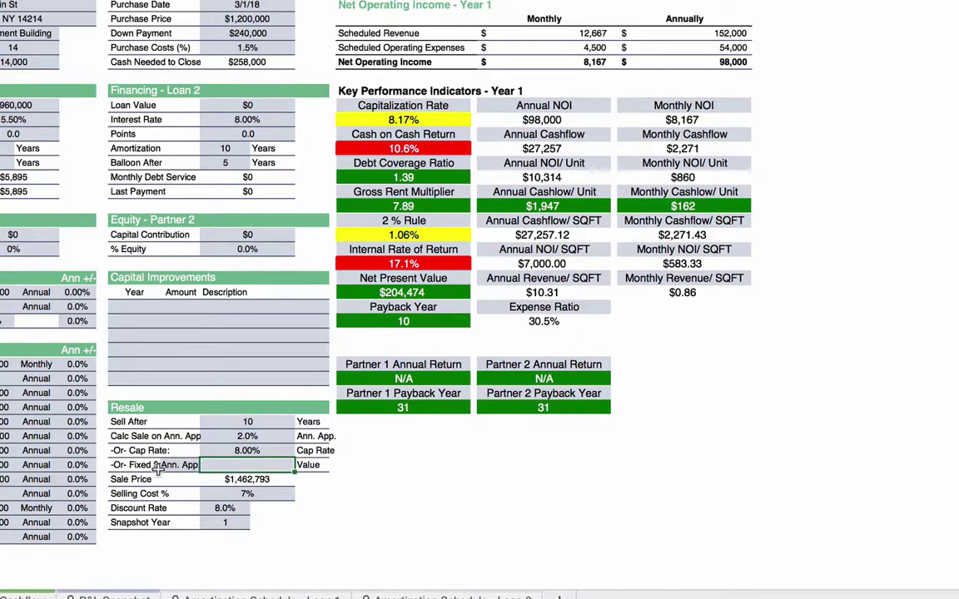
pyautogui.doubleClick(265, 460)
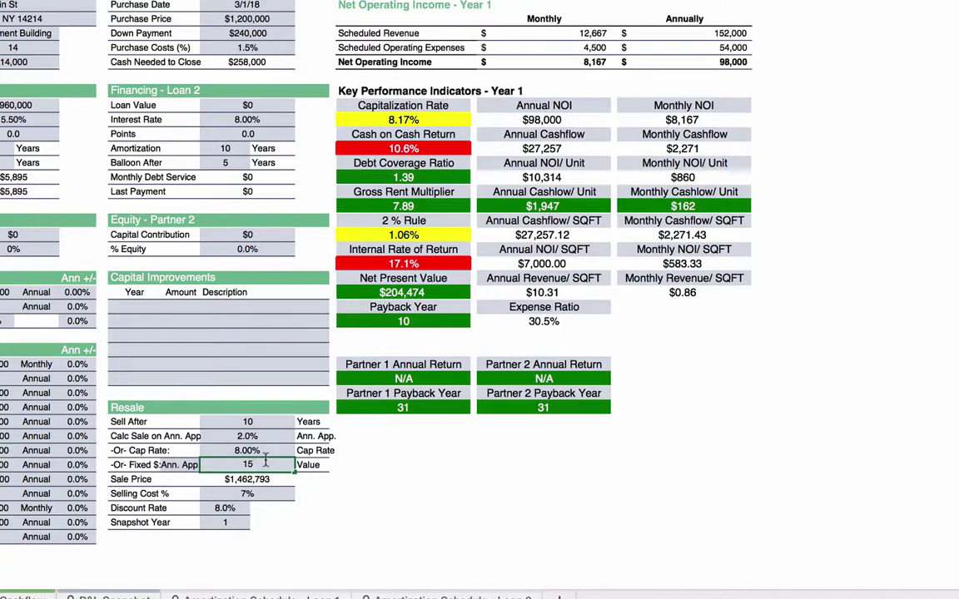
pyautogui.write('1,500,000')
pyautogui.press('Return')
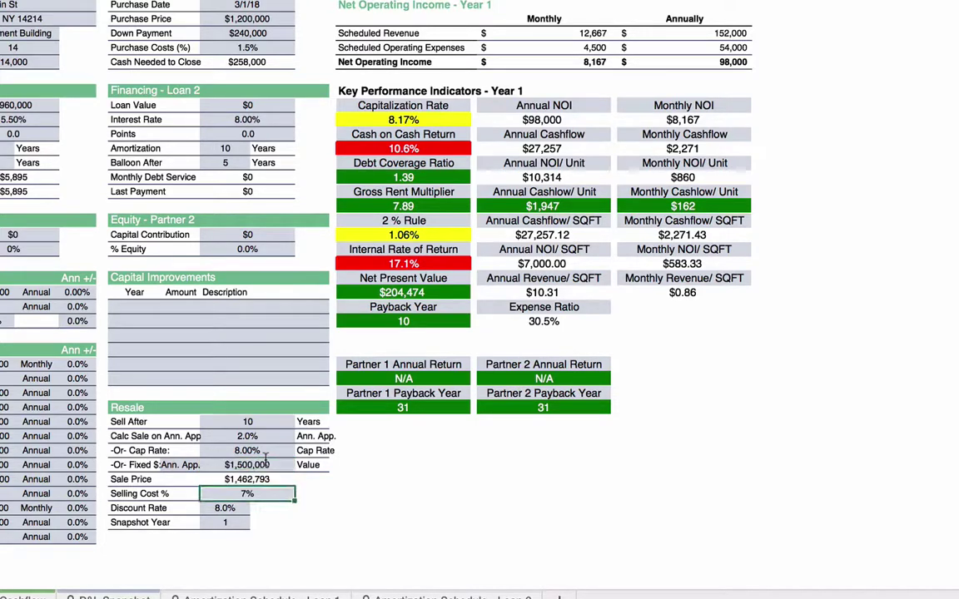
# Try Value as the resale pricing method, revert to appreciation, and set appreciation to 2.5%.
pyautogui.click(183, 466)
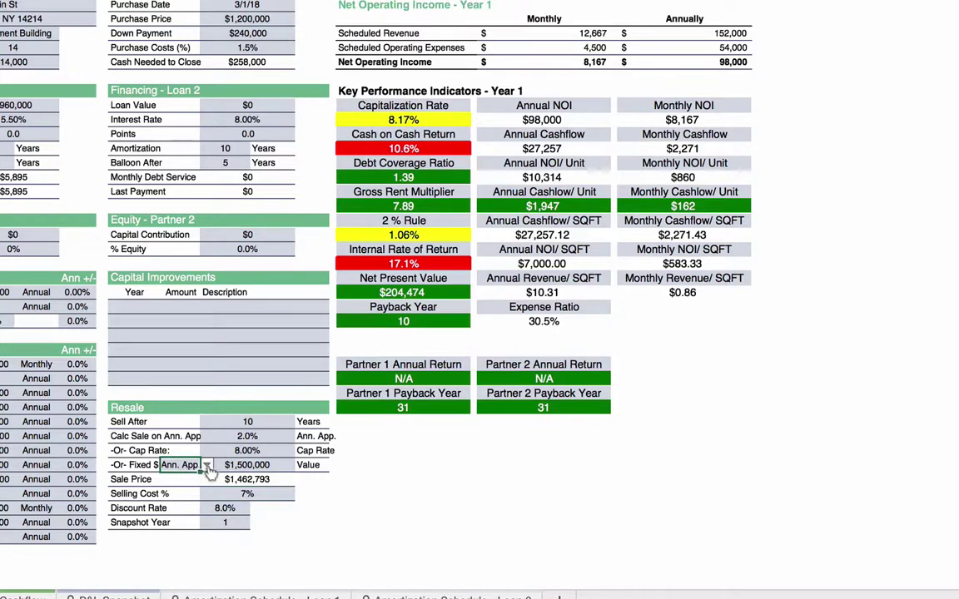
pyautogui.click(206, 465)
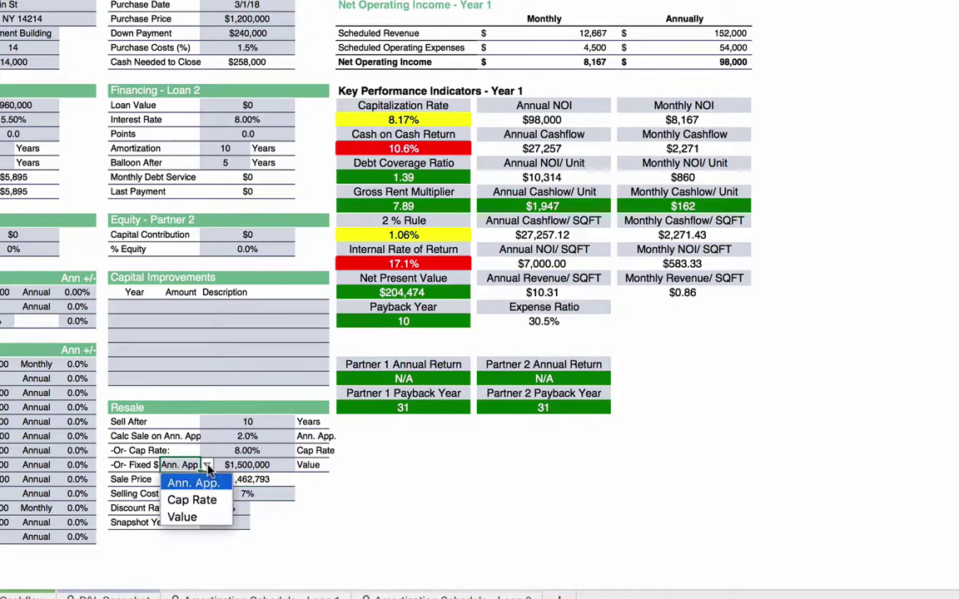
pyautogui.click(198, 517)
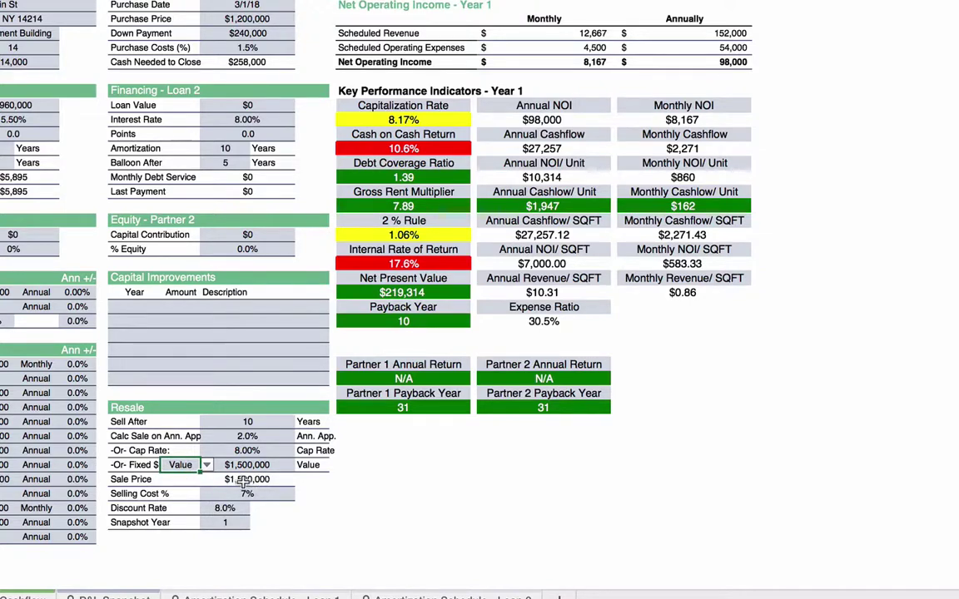
pyautogui.click(206, 466)
pyautogui.click(195, 483)
pyautogui.click(247, 436)
pyautogui.write('2.5')
pyautogui.press('Return')
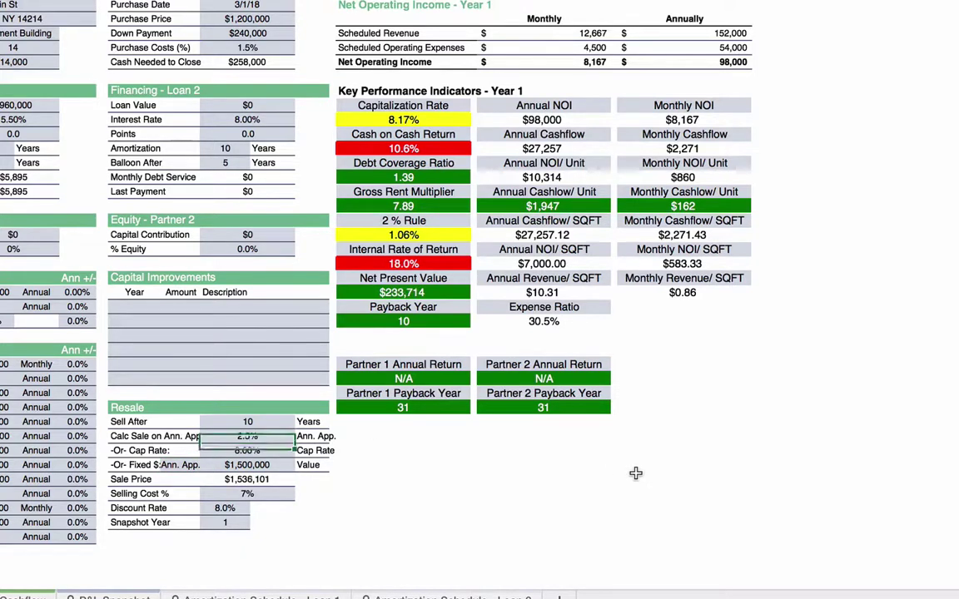
# Test Cap Rate resale pricing, then return the sale price to annual appreciation.
pyautogui.click(179, 465)
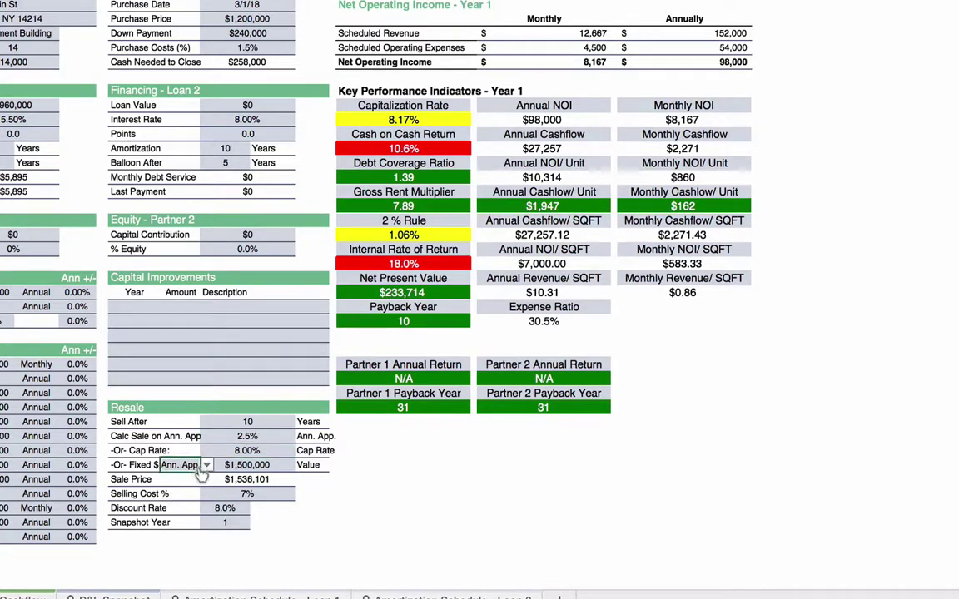
pyautogui.click(206, 465)
pyautogui.click(192, 499)
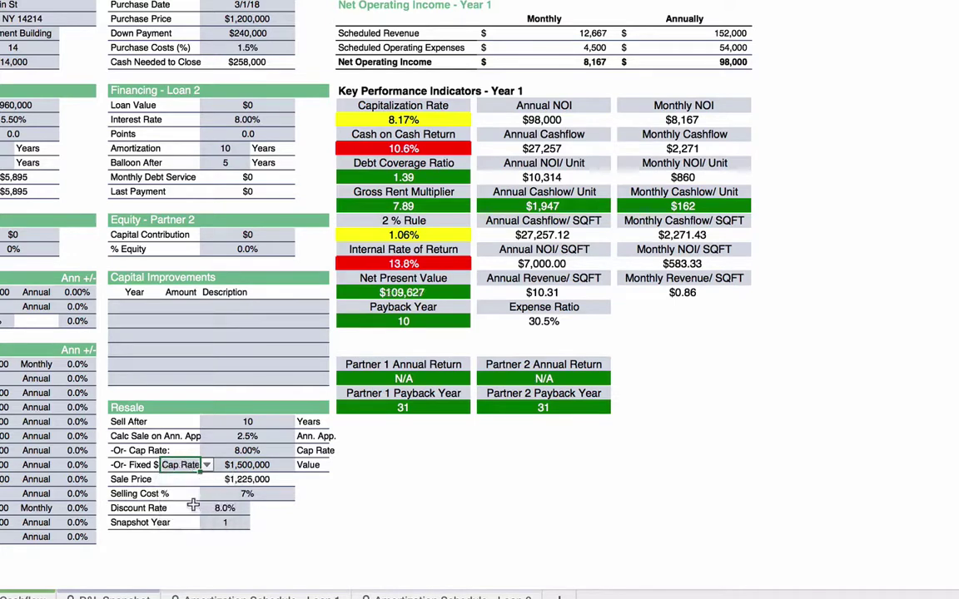
pyautogui.click(209, 467)
pyautogui.click(198, 488)
pyautogui.click(180, 434)
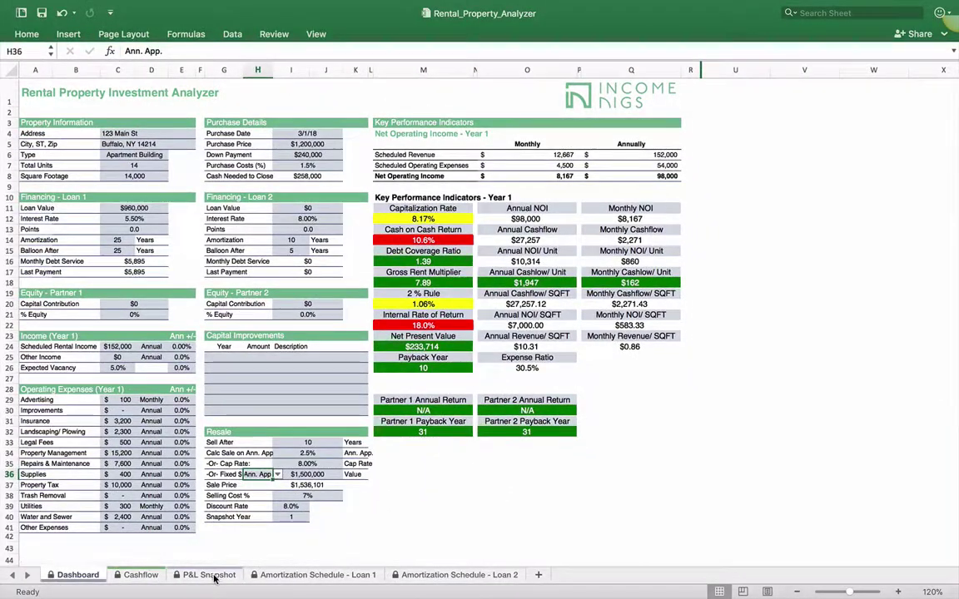
# View the P&L Snapshot sheet, then go back to the Dashboard sheet.
pyautogui.click(208, 575)
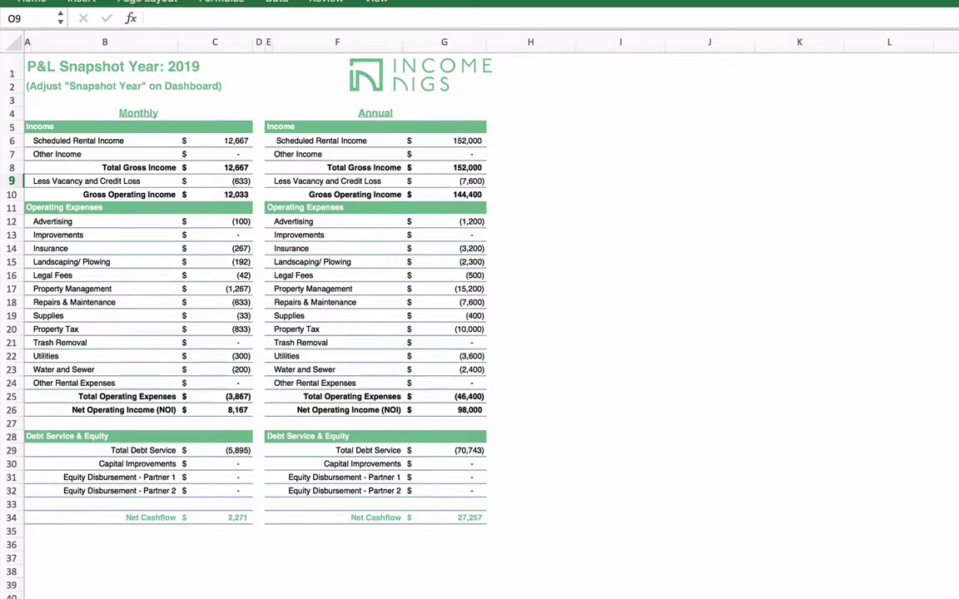
pyautogui.hotkey('ctrl', 'pageup')
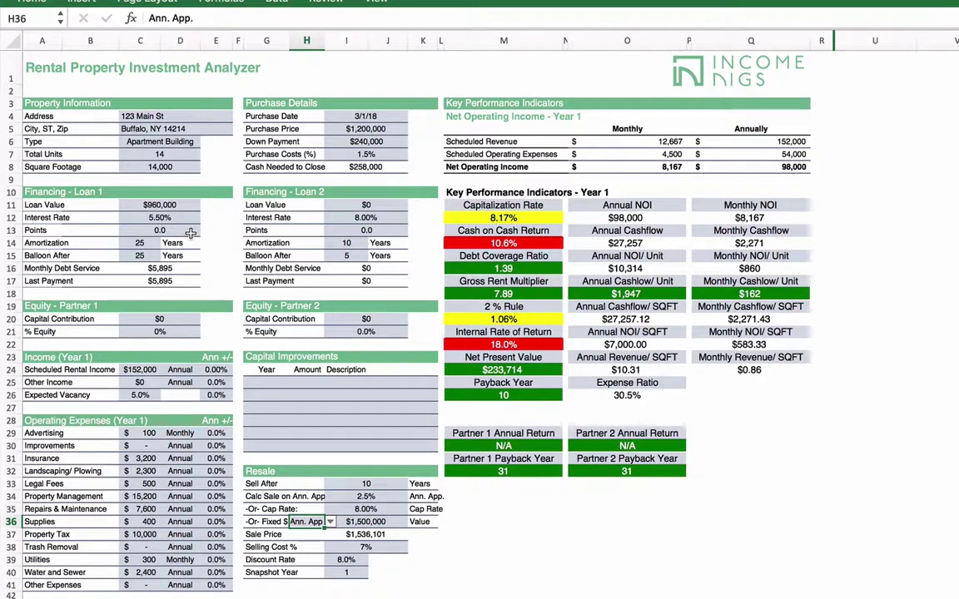
pyautogui.click(141, 242)
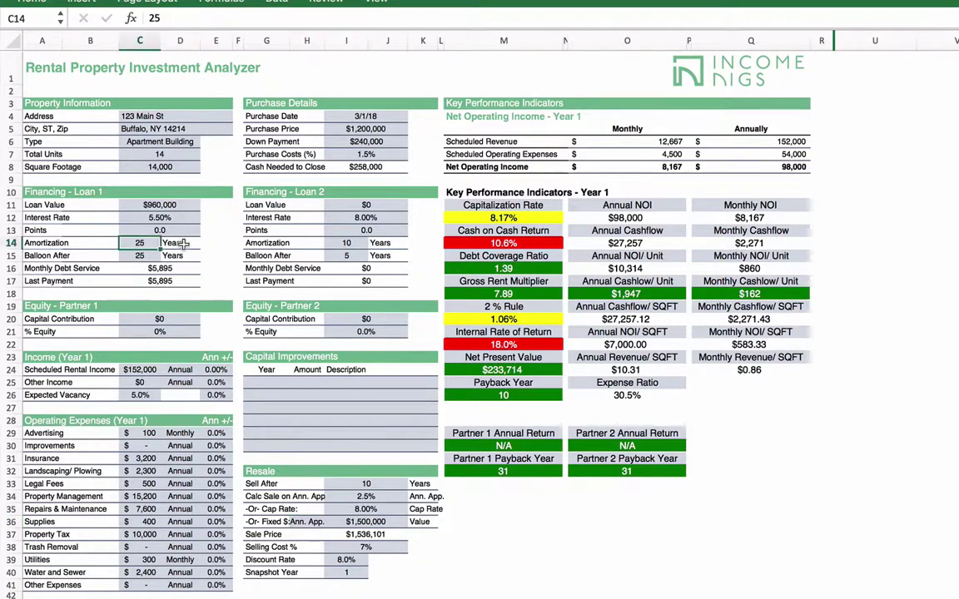
pyautogui.write('20')
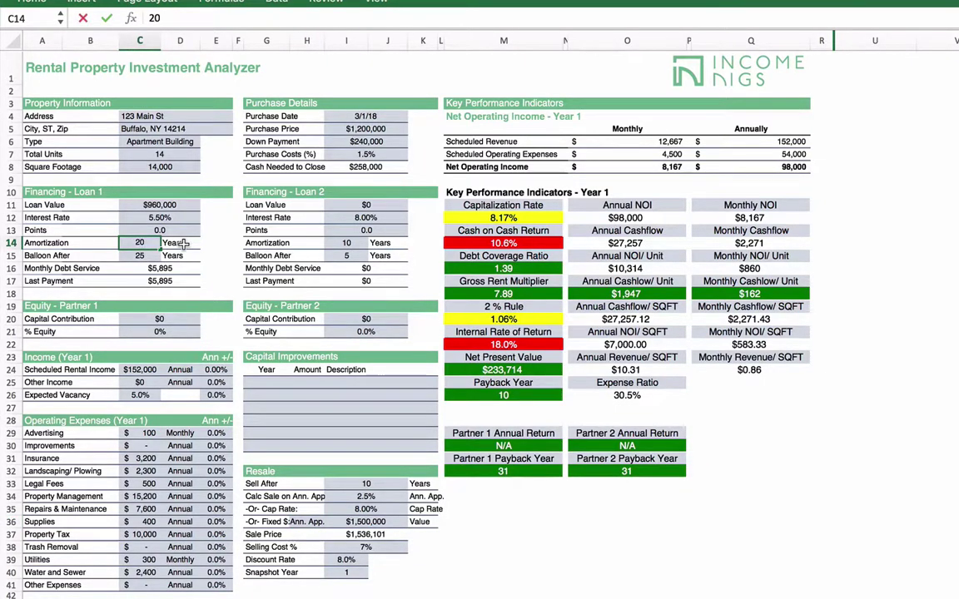
pyautogui.press('Return')
pyautogui.write('20')
pyautogui.press('Return')
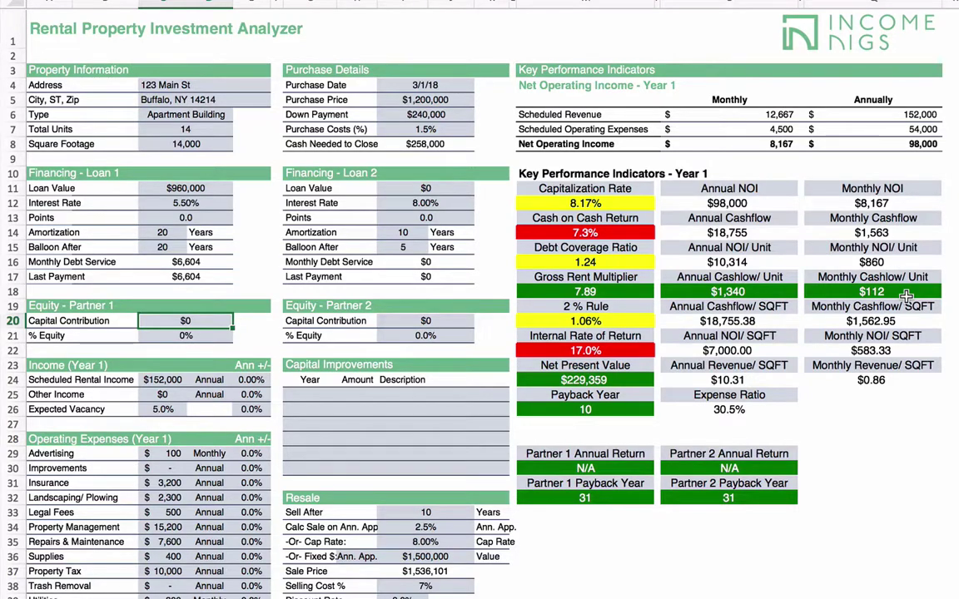
pyautogui.click(163, 232)
pyautogui.write('15')
pyautogui.press('Return')
pyautogui.write('15')
pyautogui.press('Return')
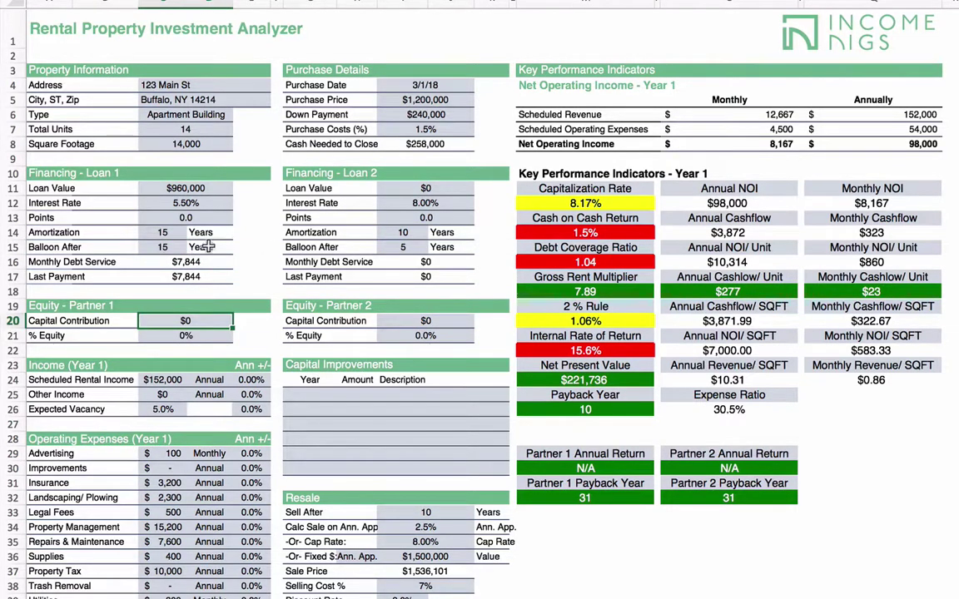
pyautogui.click(167, 232)
pyautogui.write('25')
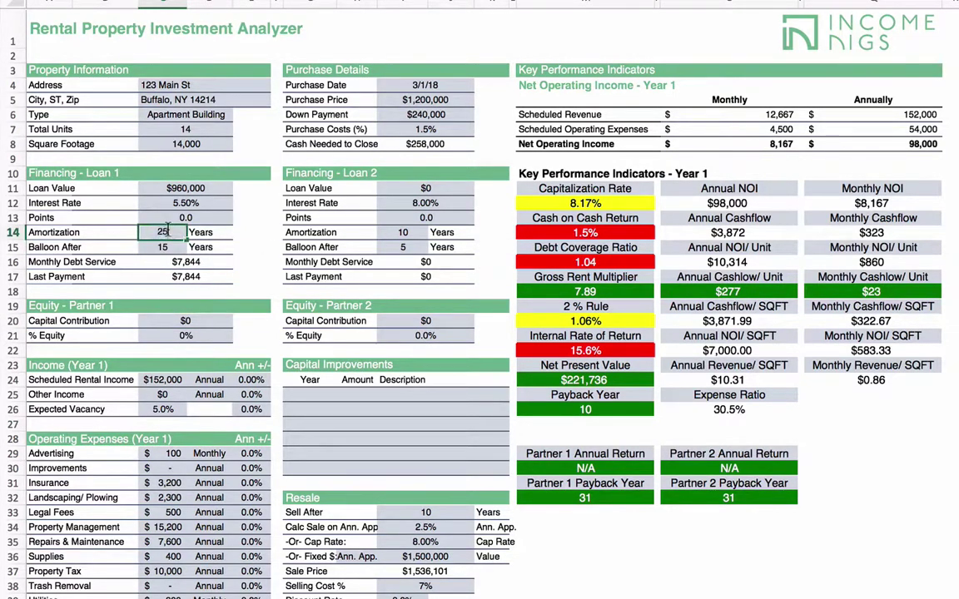
pyautogui.press('Return')
pyautogui.write('25')
pyautogui.press('Return')
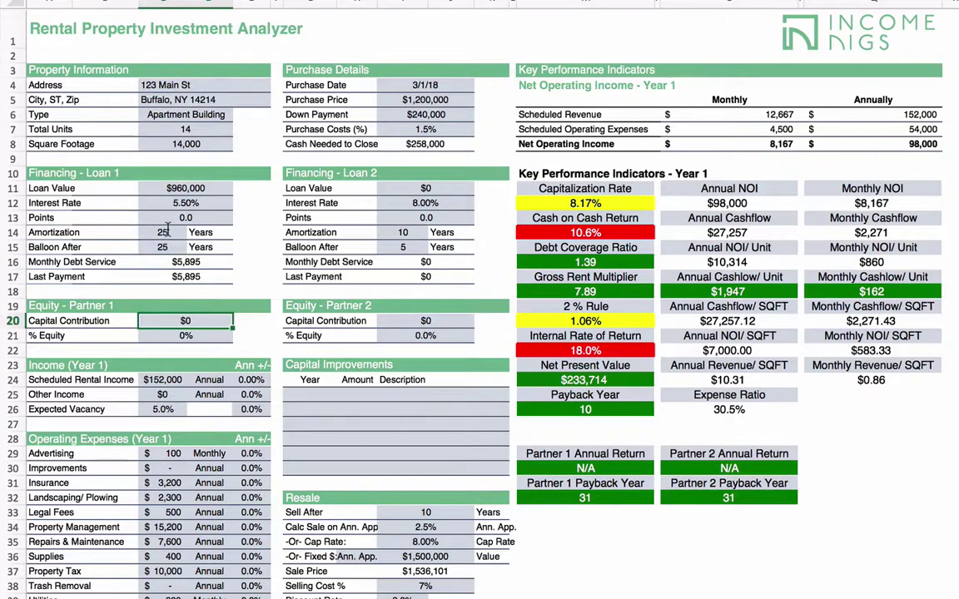
pyautogui.click(253, 382)
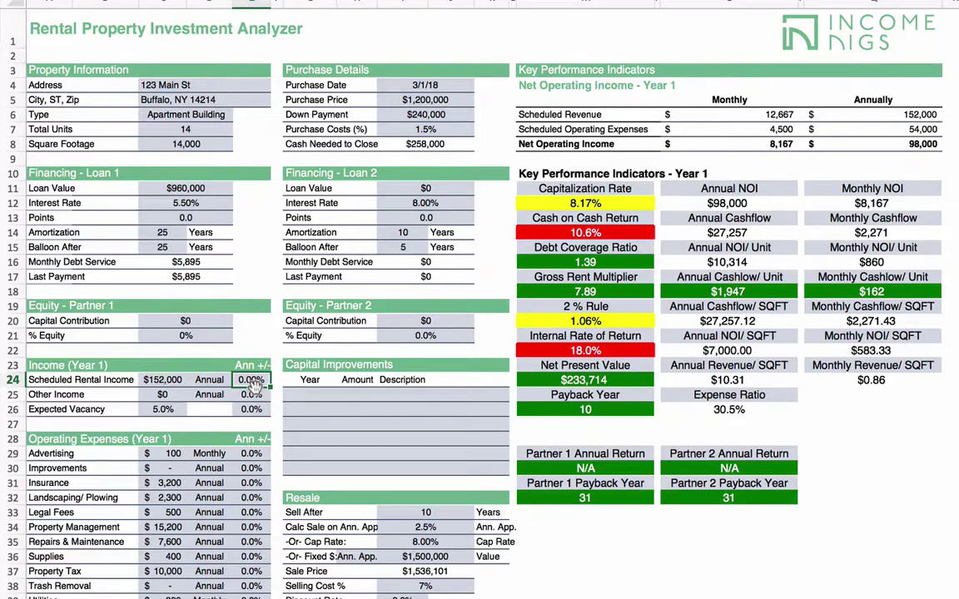
# Try 0.50% annual rent growth, then set it to 1.00%.
pyautogui.write('.5')
pyautogui.press('Return')
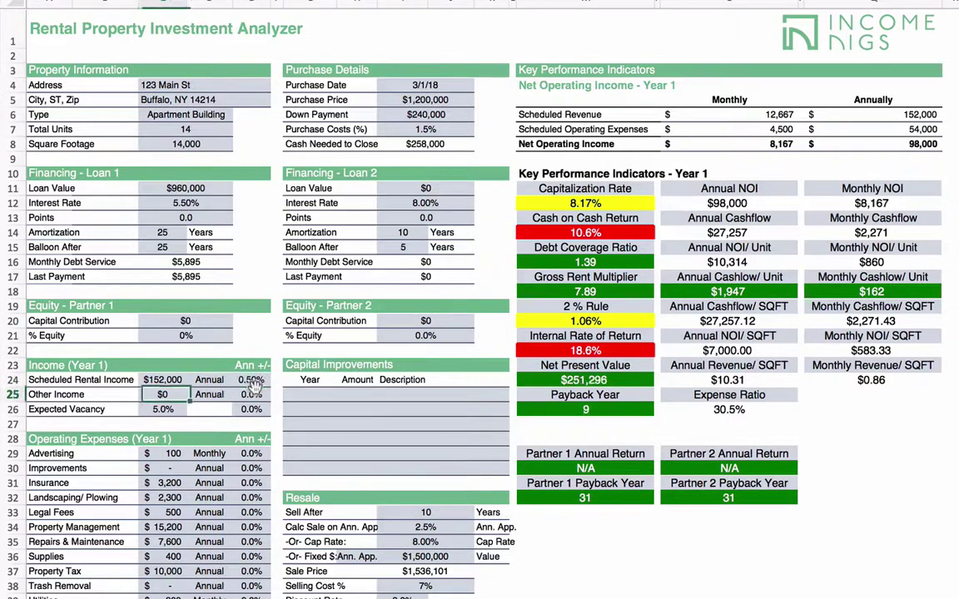
pyautogui.click(253, 382)
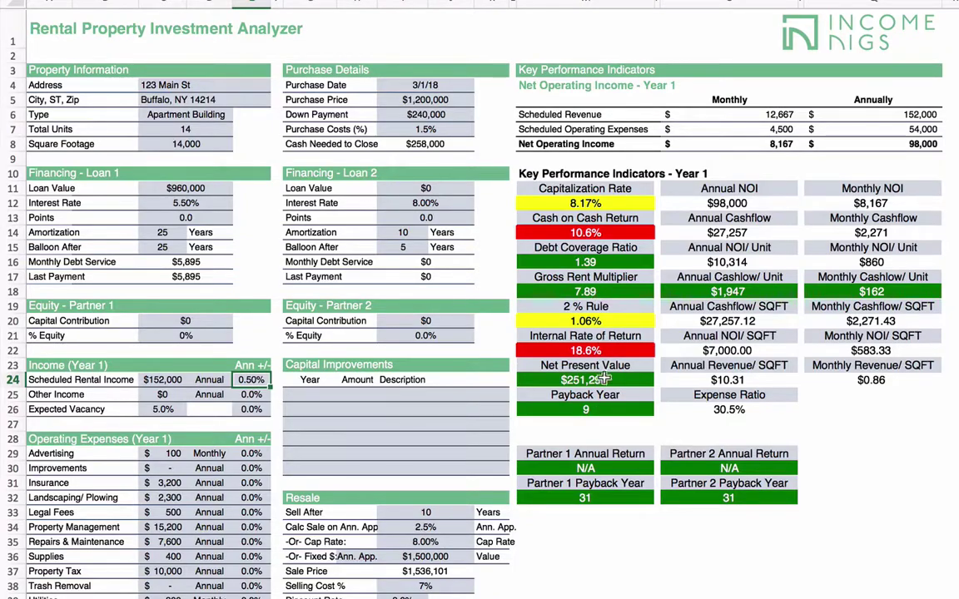
pyautogui.write('1')
pyautogui.press('Return')
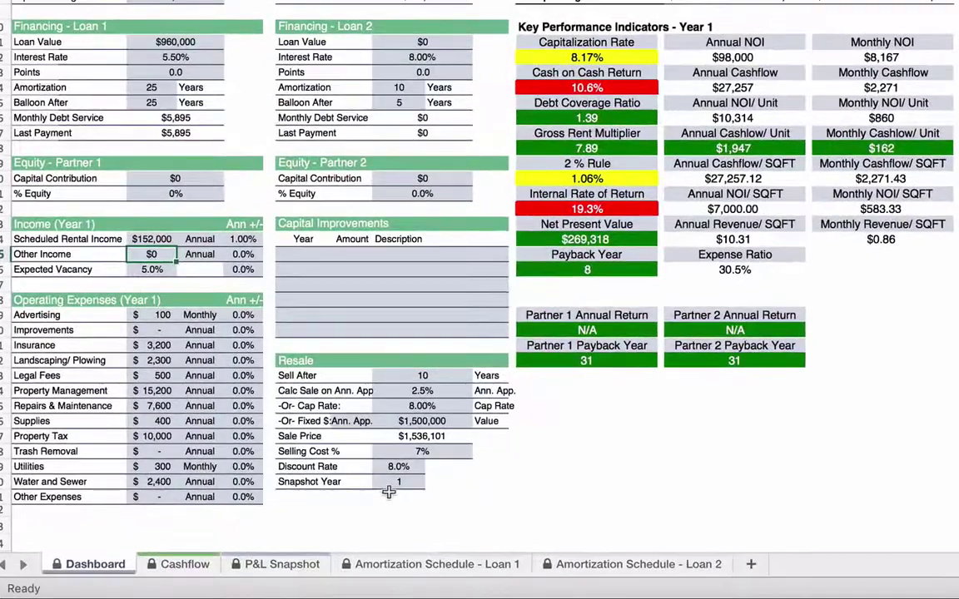
# Set the Snapshot Year to 4.
pyautogui.click(393, 467)
pyautogui.click(399, 482)
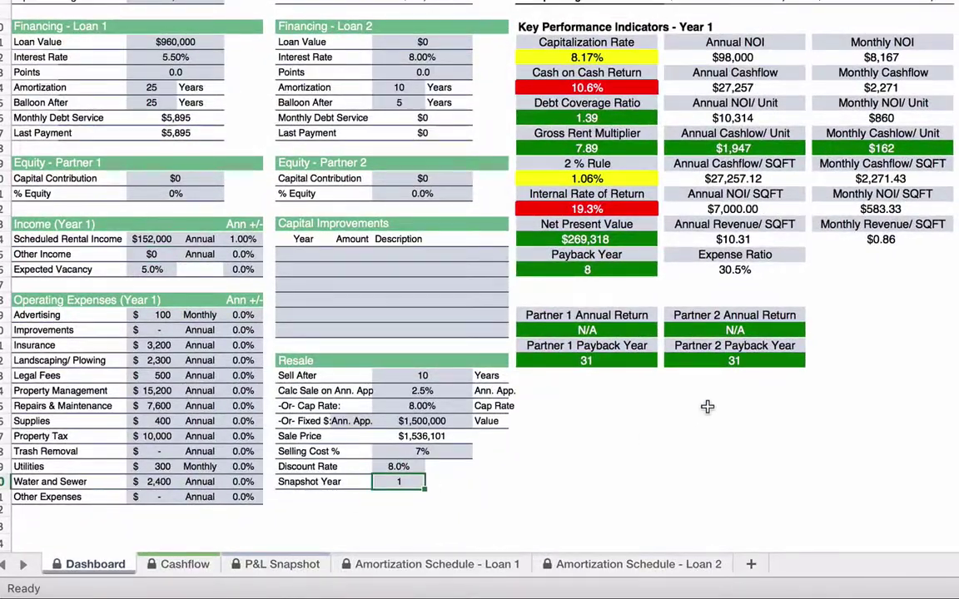
pyautogui.write('4')
pyautogui.press('Return')
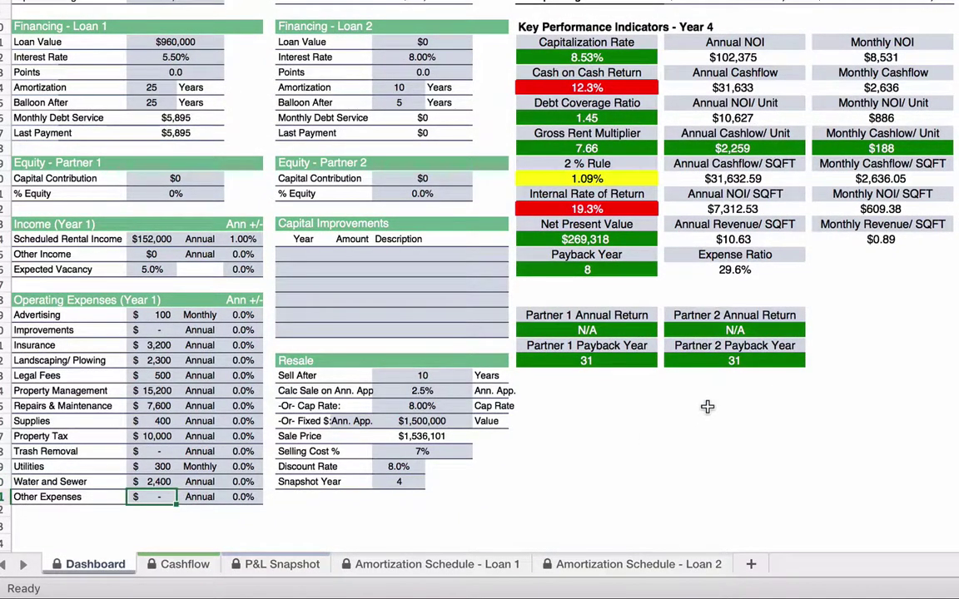
pyautogui.click(282, 565)
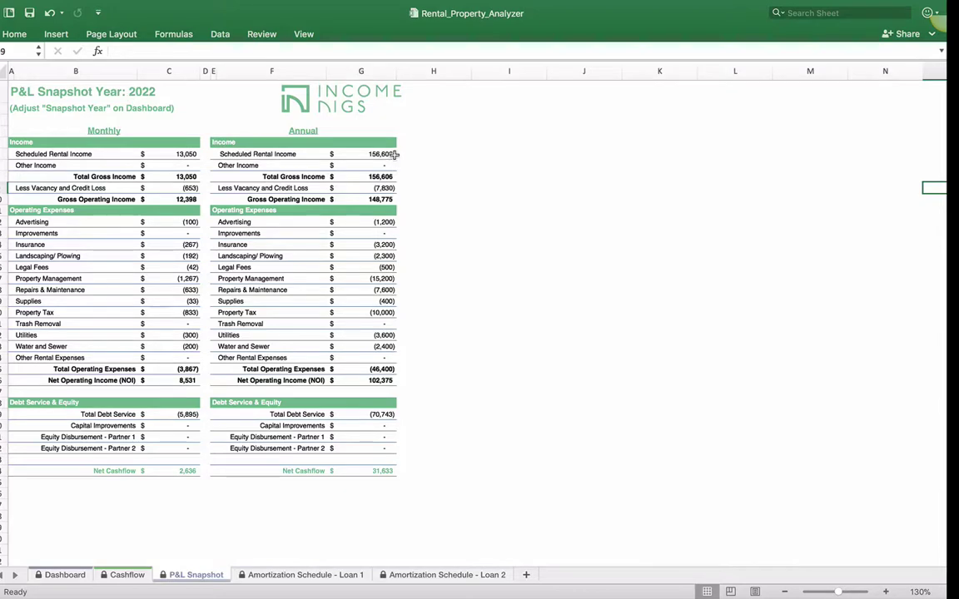
pyautogui.click(71, 576)
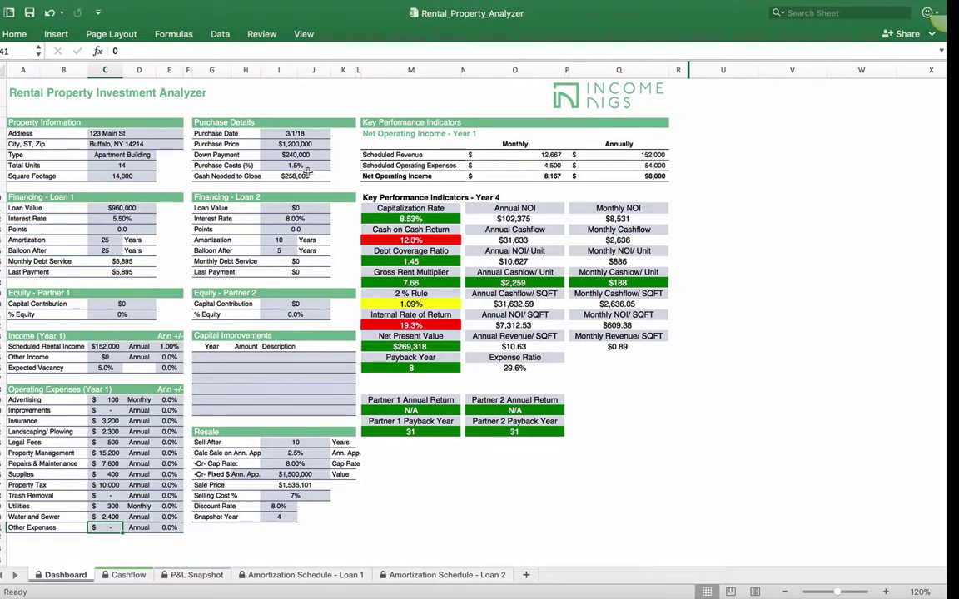
pyautogui.click(209, 359)
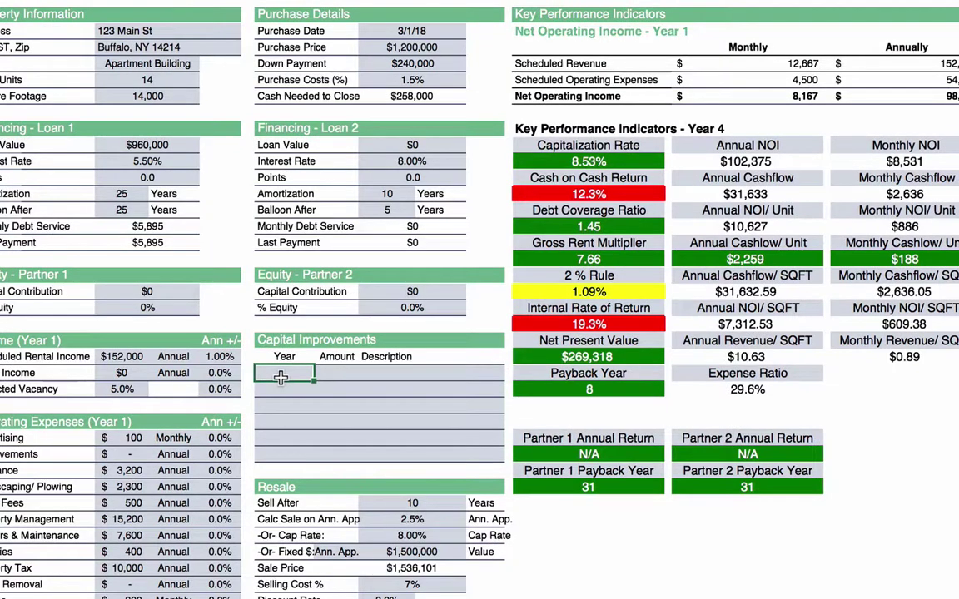
# Enter a year 1 capital improvement of 45,000 described as Roof, then view the Cashflow sheet.
pyautogui.write('1')
pyautogui.press('Tab')
pyautogui.write('45,')
pyautogui.write('000')
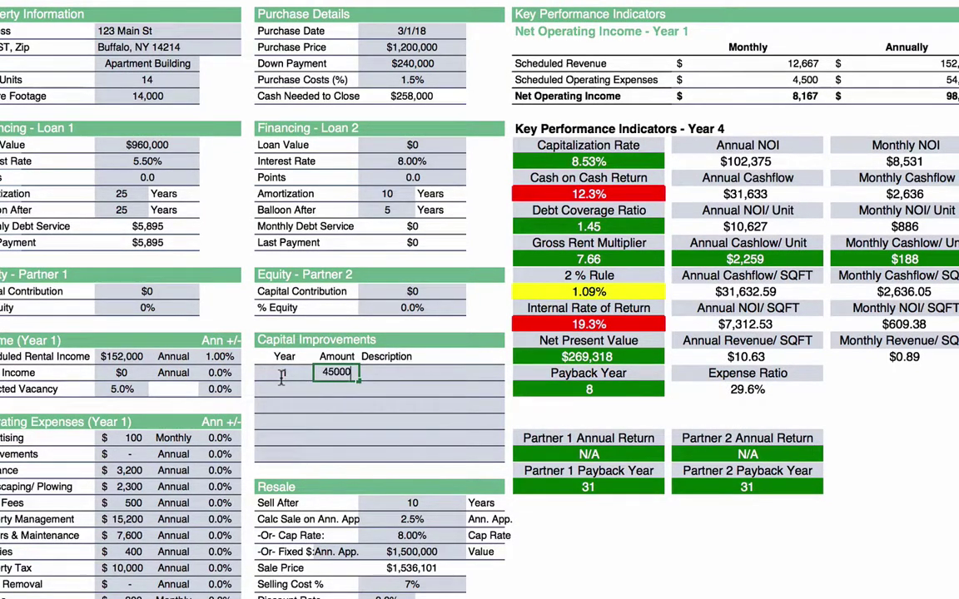
pyautogui.press('Tab')
pyautogui.write('Roof')
pyautogui.press('Tab')
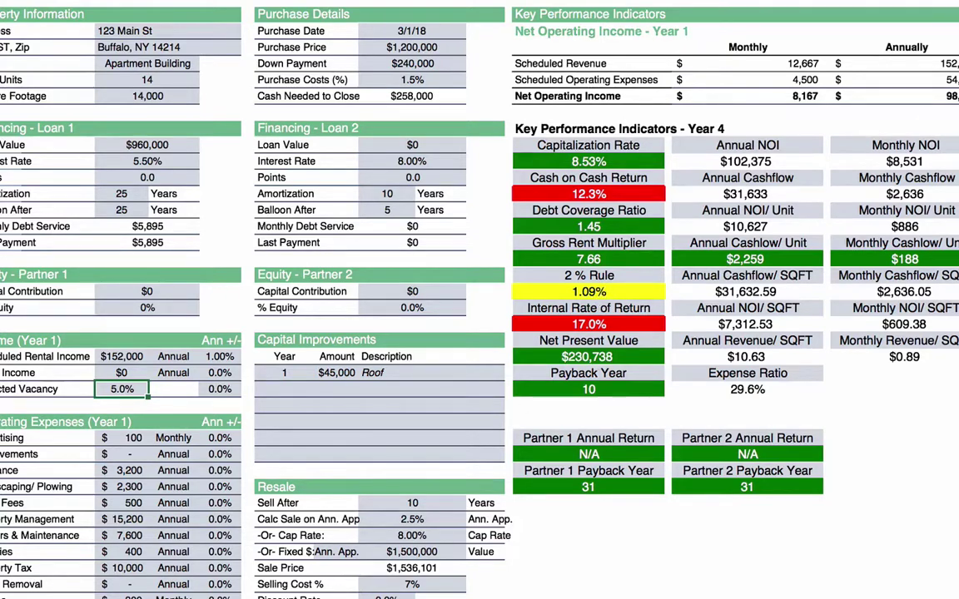
pyautogui.click(144, 575)
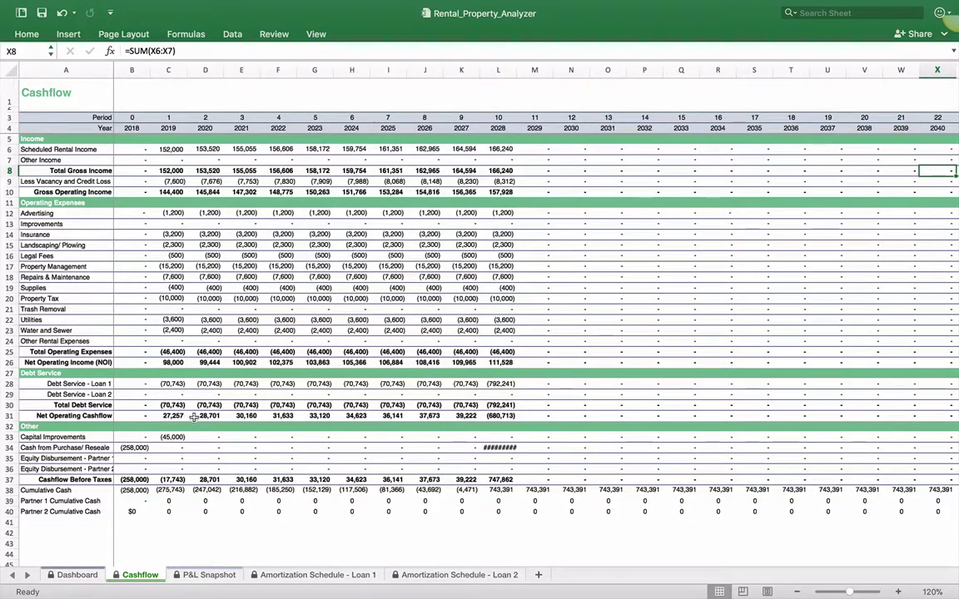
# Widen column L so the 1,428,574 resale cash displays fully, and go back to the Dashboard.
pyautogui.moveTo(516, 70); pyautogui.dragTo(520, 70)
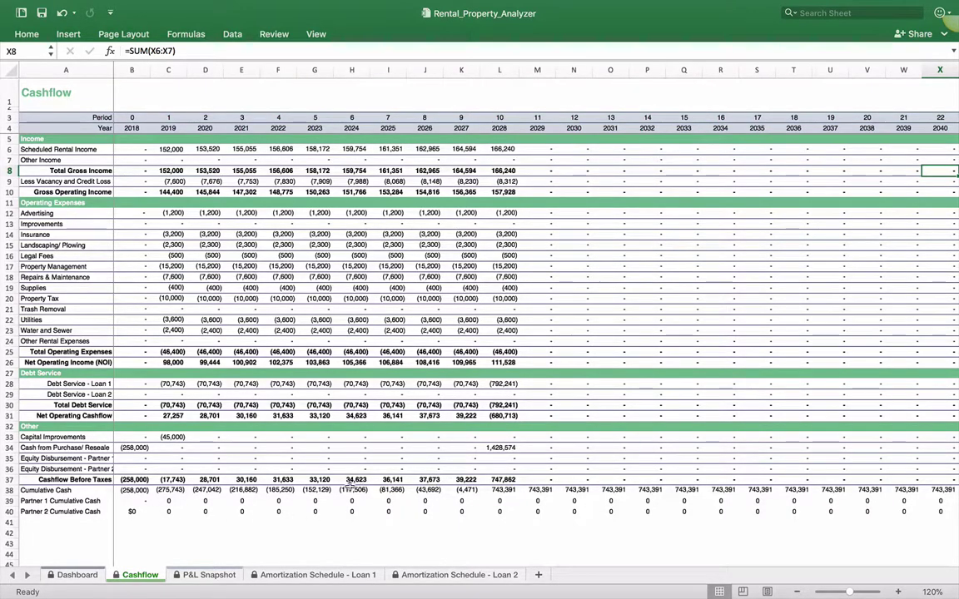
pyautogui.click(69, 574)
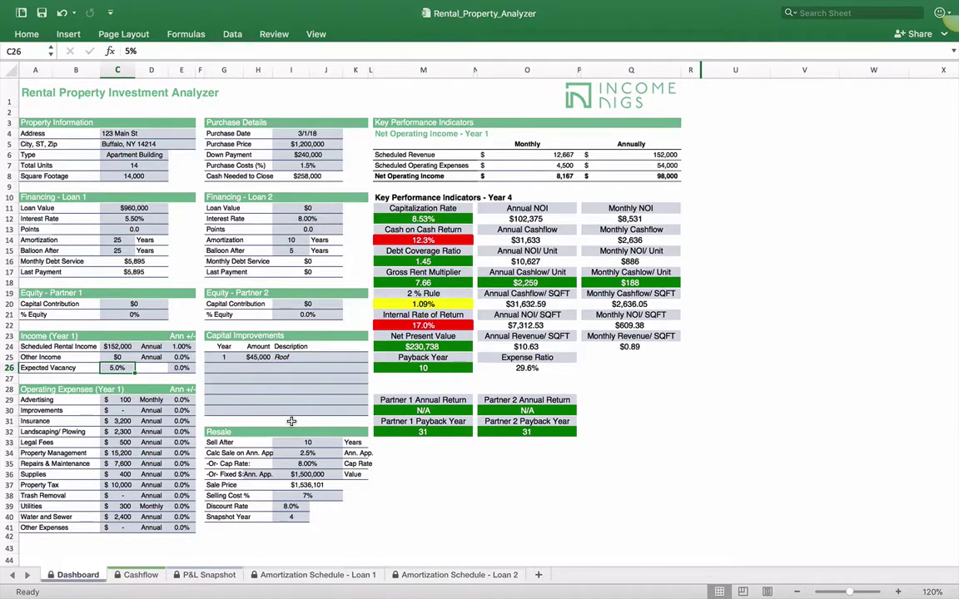
pyautogui.click(329, 575)
pyautogui.scroll(-15, 160, 516)
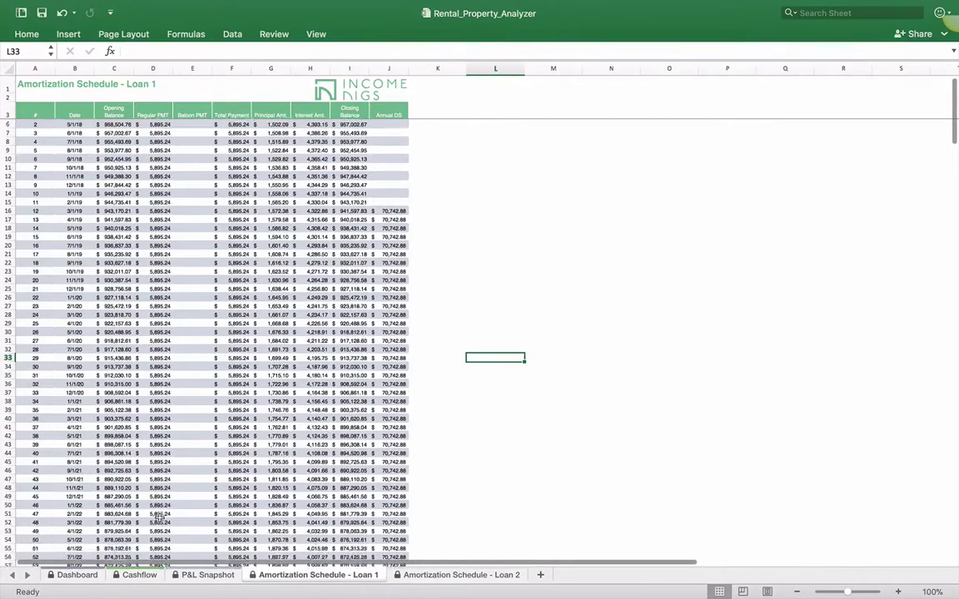
pyautogui.scroll(15, 160, 518)
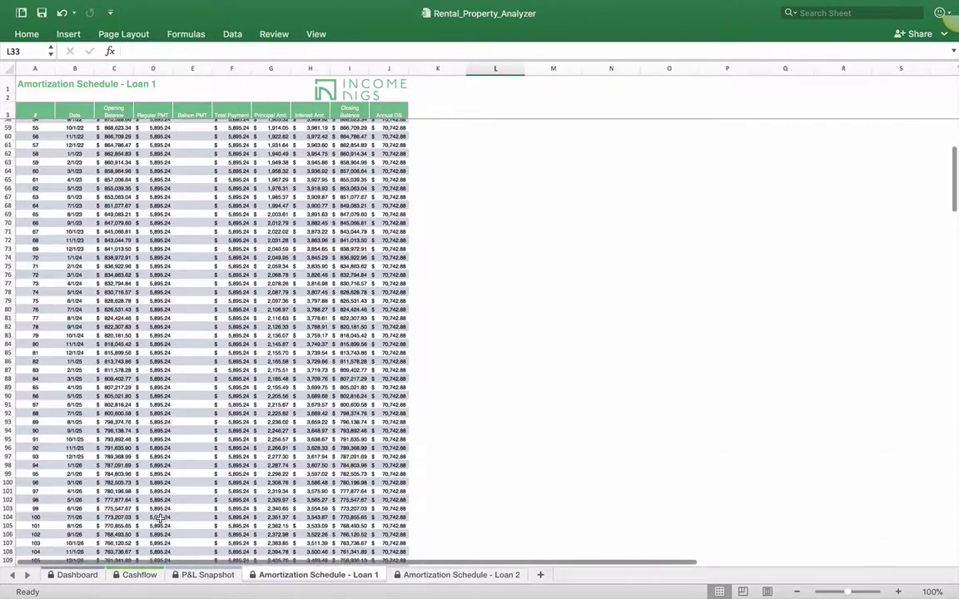
pyautogui.click(92, 575)
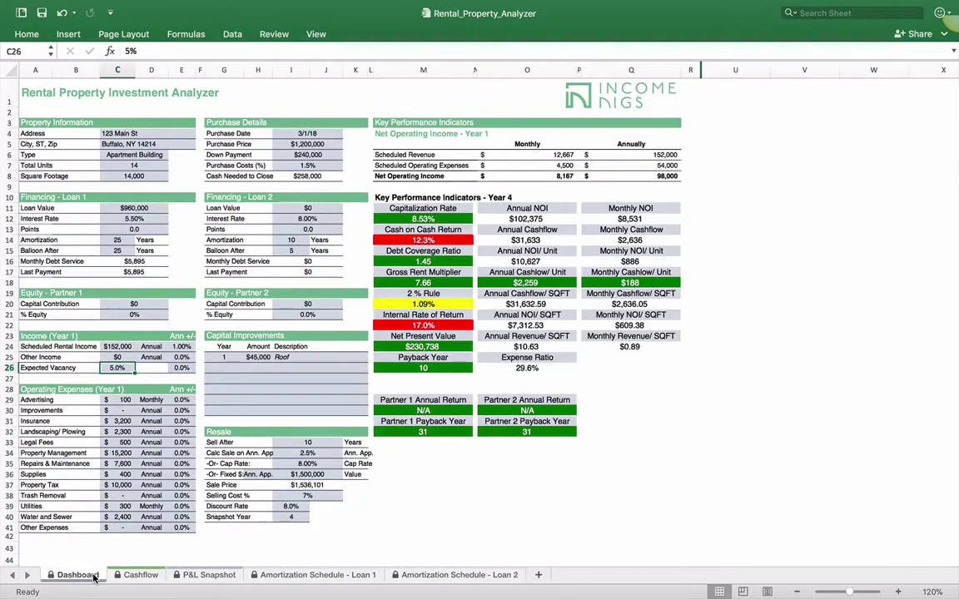